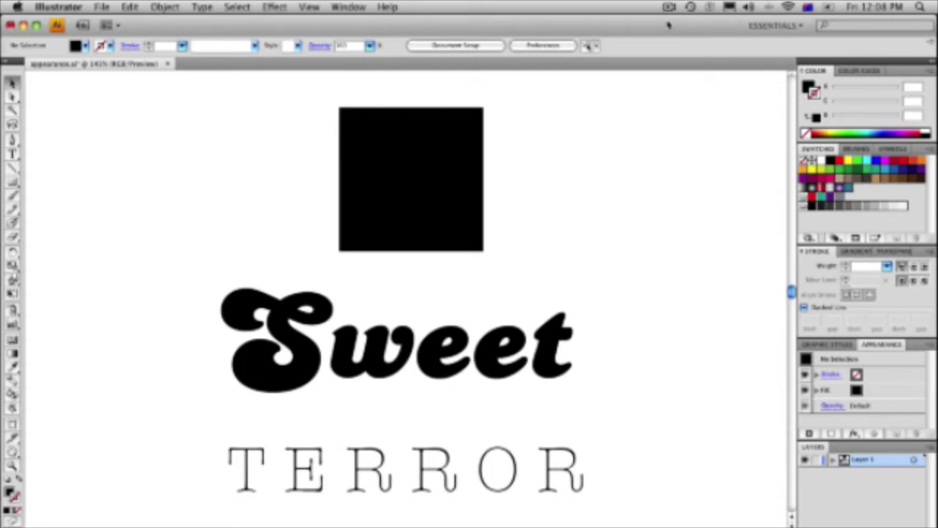
- Select the black square and float the Appearance panel out of the right dock
{"action": "left_click", "coordinate": [450, 164]}
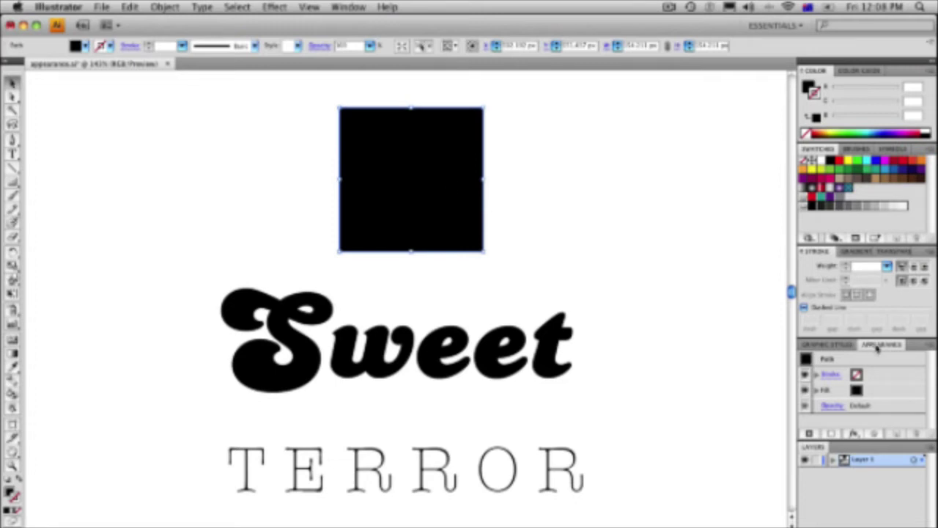
{"action": "left_click_drag", "start_coordinate": [877, 349], "coordinate": [641, 171]}
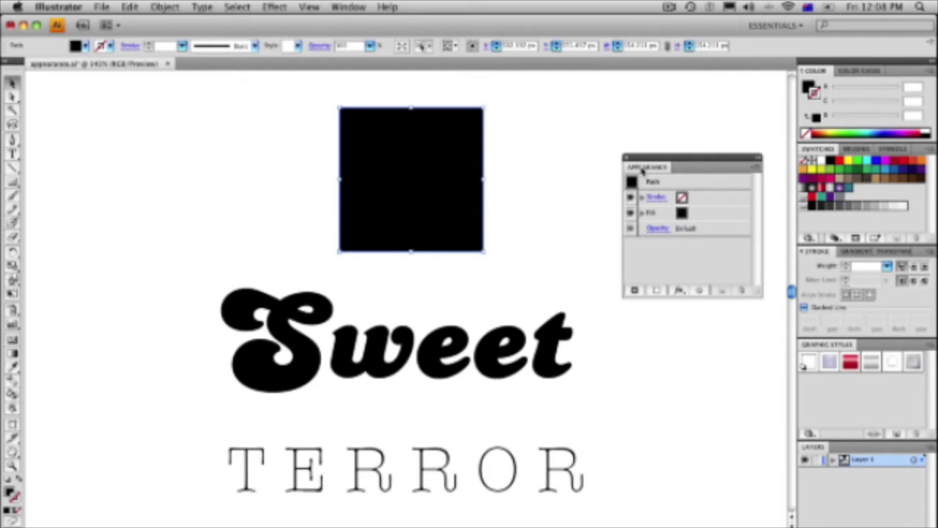
{"action": "left_click", "coordinate": [555, 181]}
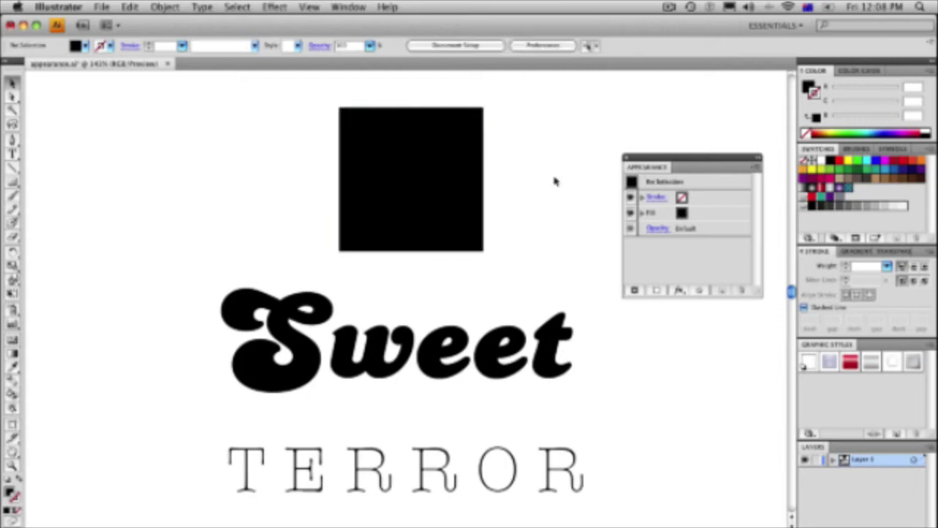
- Reselect the black square and bring up its list of effects to add
{"action": "left_click", "coordinate": [432, 156]}
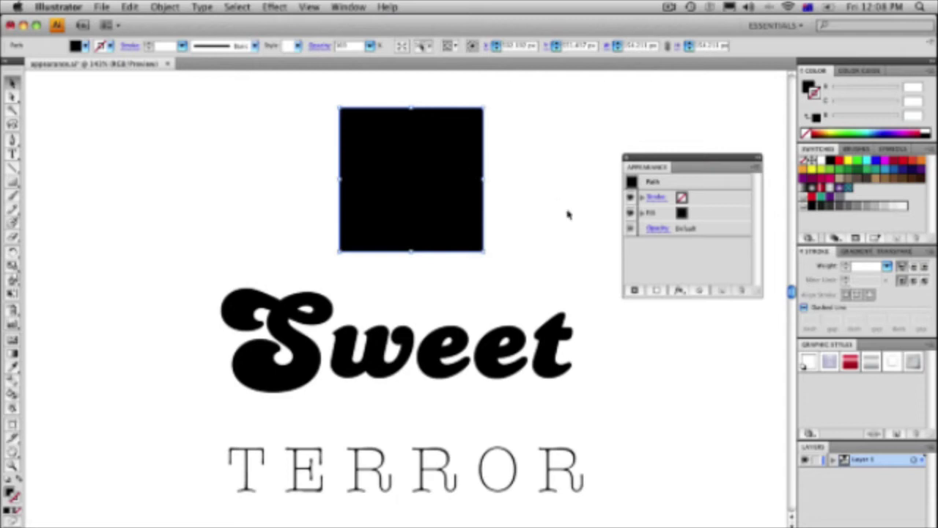
{"action": "left_click", "coordinate": [680, 290]}
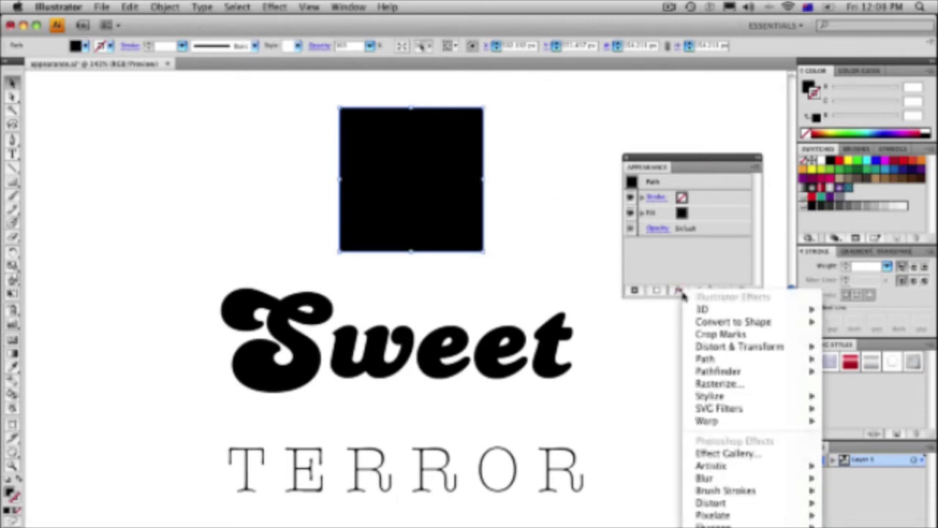
{"action": "left_click", "coordinate": [412, 115]}
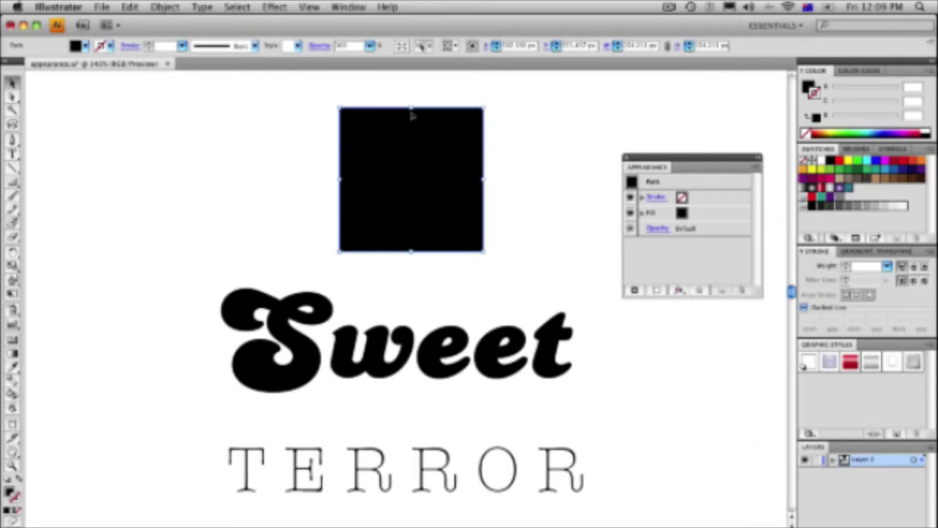
{"action": "left_click", "coordinate": [679, 291]}
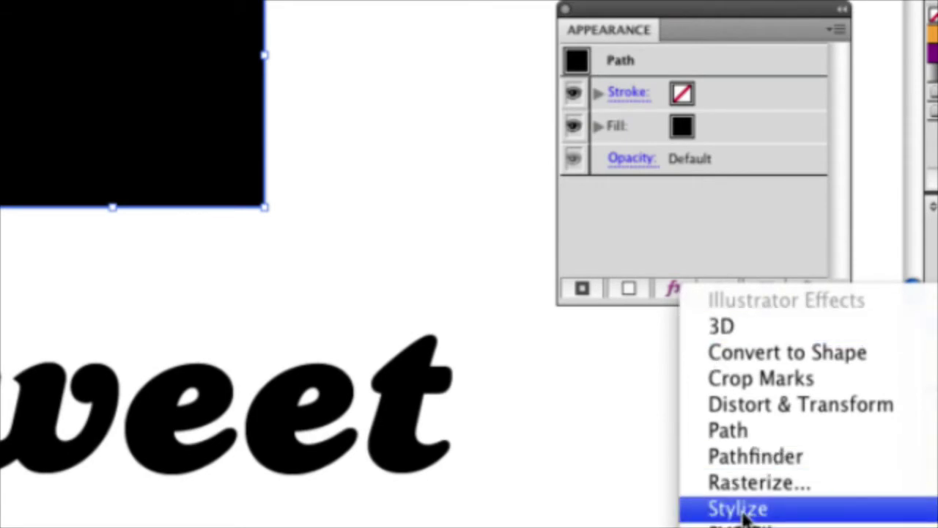
- Apply Stylize > Round Corners at 15 px radius to the black square
{"action": "mouse_move", "coordinate": [744, 518]}
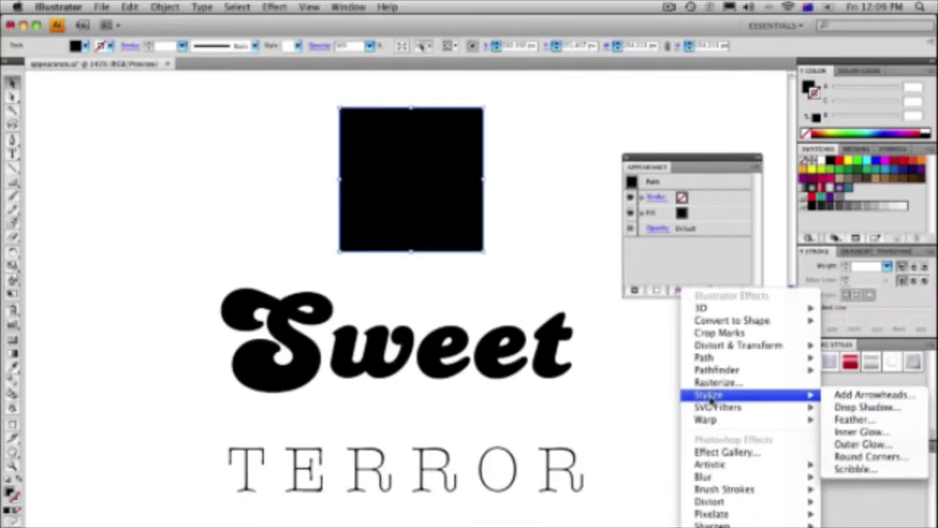
{"action": "left_click", "coordinate": [893, 464]}
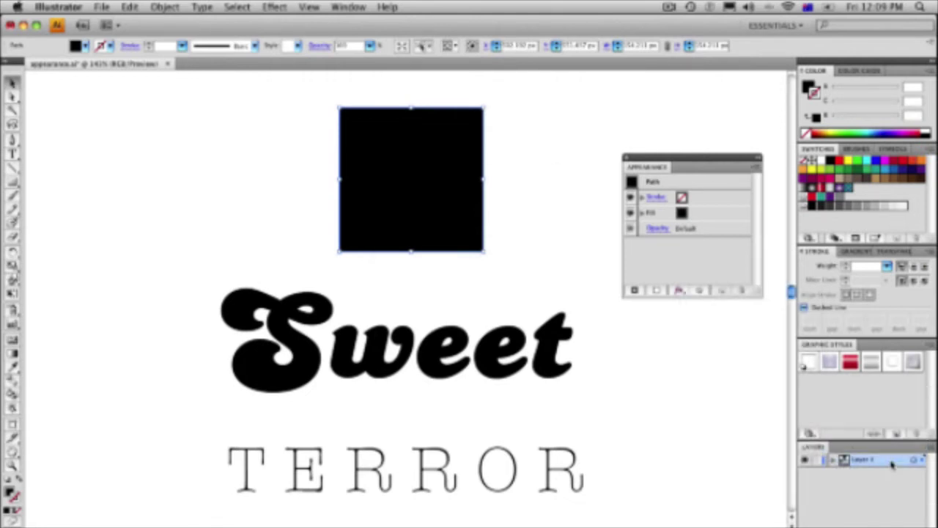
{"action": "left_click", "coordinate": [513, 200]}
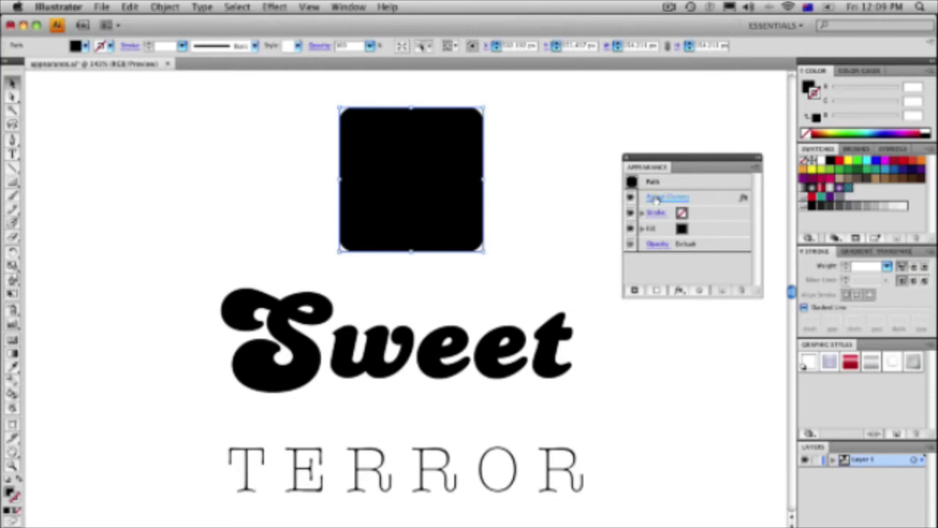
{"action": "left_click_drag", "start_coordinate": [661, 156], "coordinate": [563, 129]}
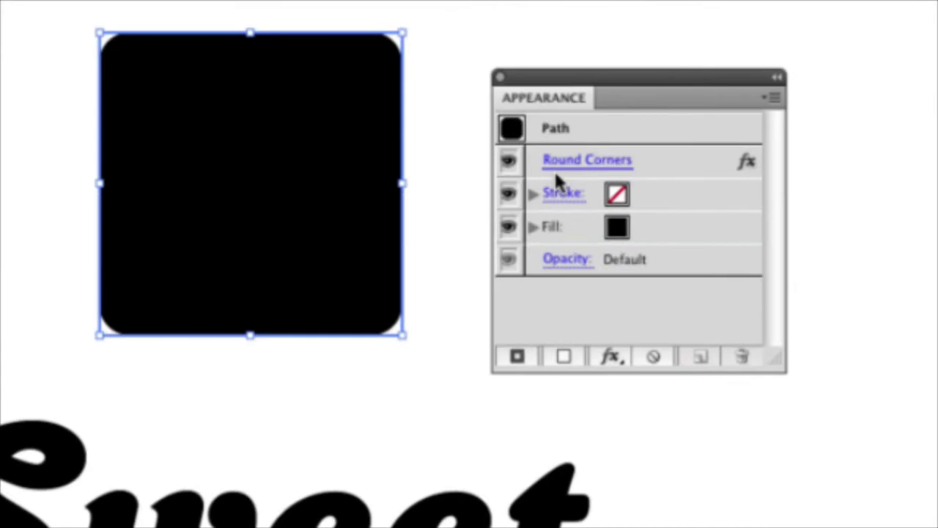
- Raise the Round Corners radius to 20 px with preview on
{"action": "left_click", "coordinate": [563, 168]}
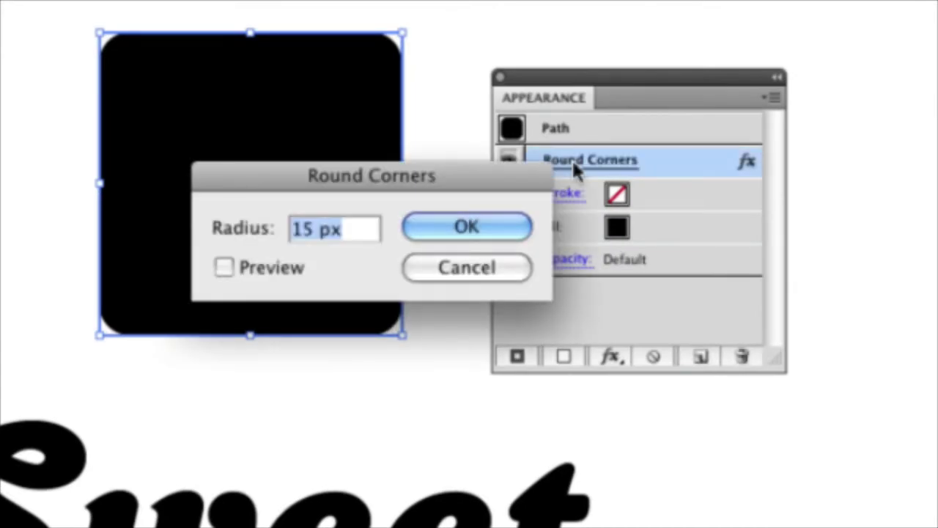
{"action": "left_click", "coordinate": [223, 268]}
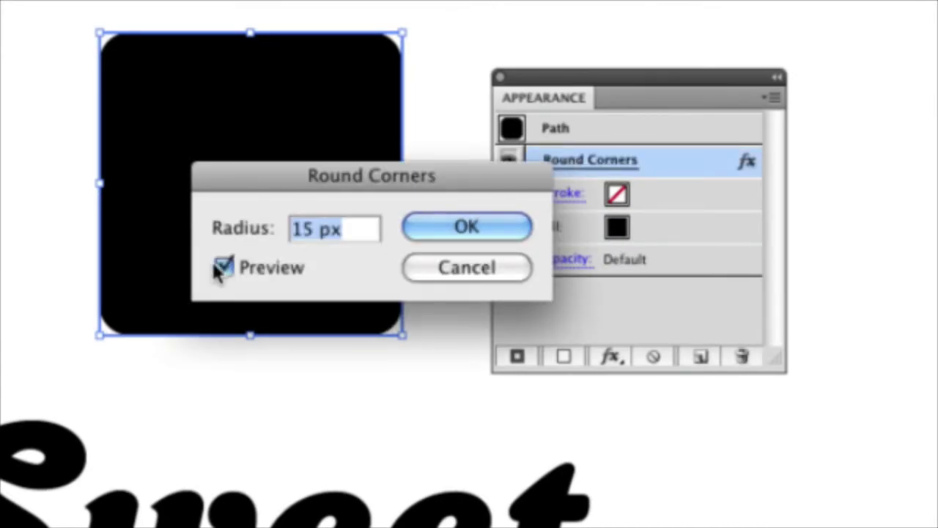
{"action": "type", "text": "20"}
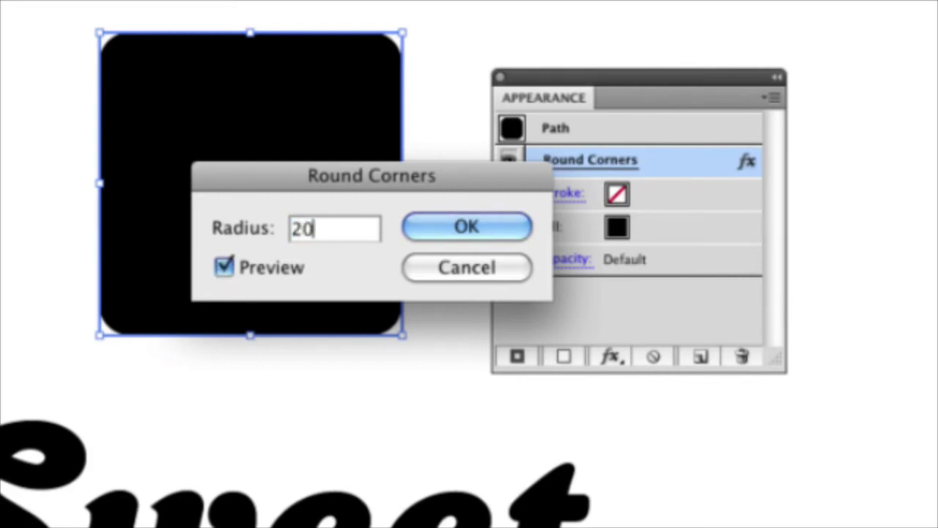
{"action": "key", "text": "Tab"}
{"action": "left_click", "coordinate": [511, 242]}
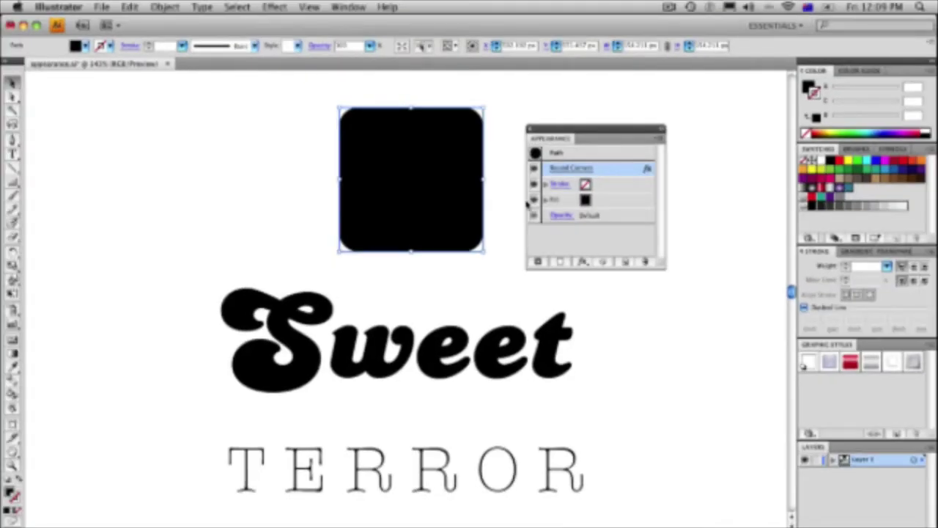
- Move and widen the rounded rectangle, then delete it and move 'Sweet' toward the top
{"action": "left_click_drag", "start_coordinate": [339, 179], "coordinate": [96, 178]}
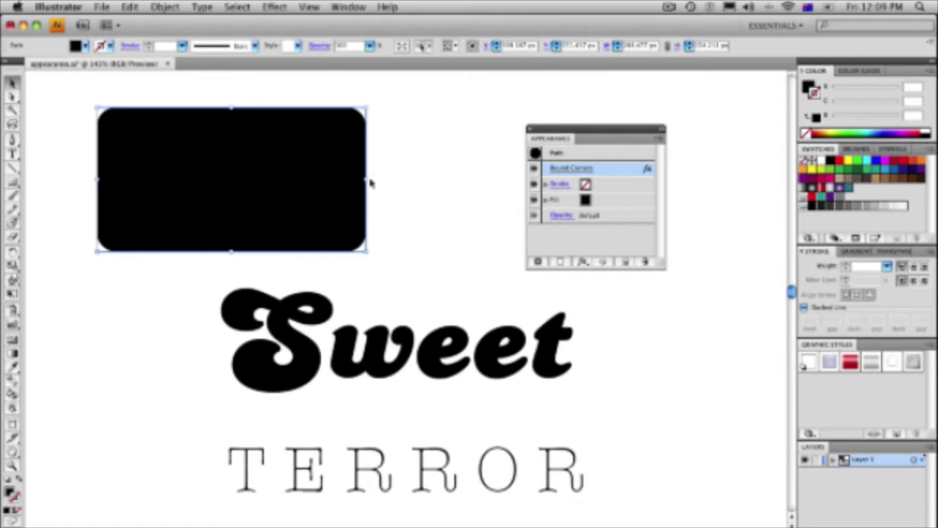
{"action": "left_click_drag", "start_coordinate": [416, 179], "coordinate": [480, 179]}
{"action": "left_click", "coordinate": [655, 295]}
{"action": "left_click", "coordinate": [344, 170]}
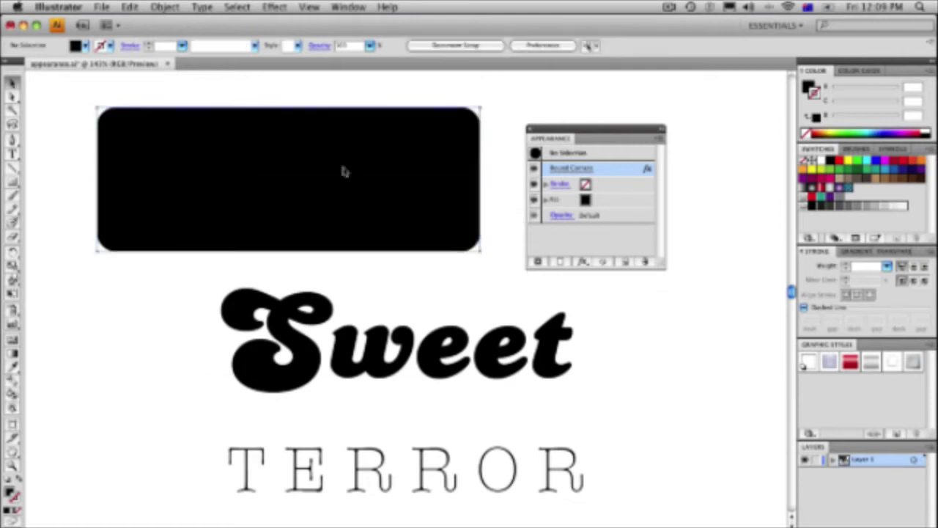
{"action": "key", "text": "Delete"}
{"action": "left_click_drag", "start_coordinate": [359, 330], "coordinate": [328, 198]}
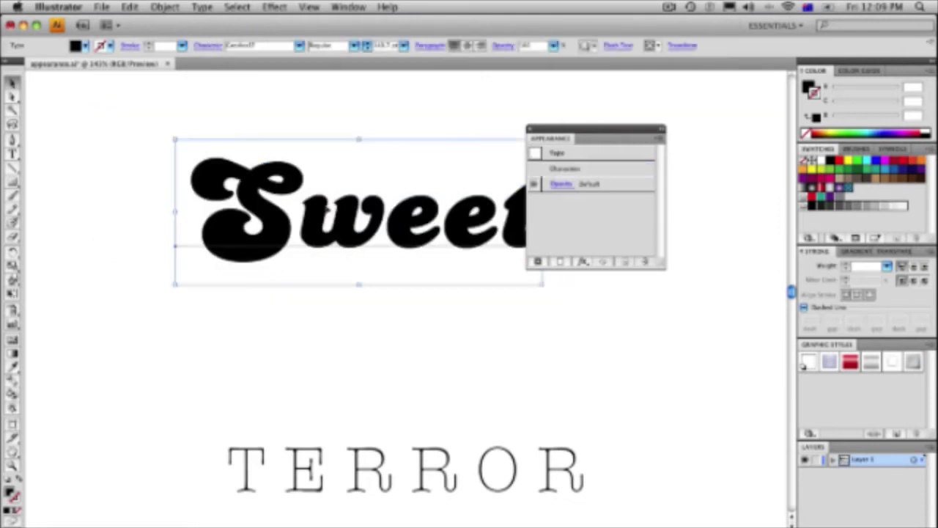
- Add a new fill to 'Sweet' and colour it with the red gradient swatch
{"action": "left_click", "coordinate": [659, 139]}
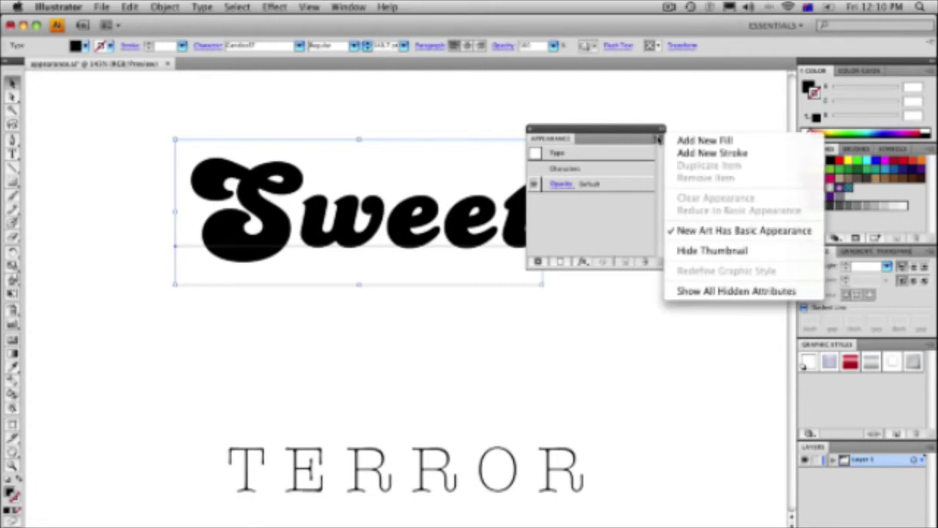
{"action": "left_click", "coordinate": [725, 140]}
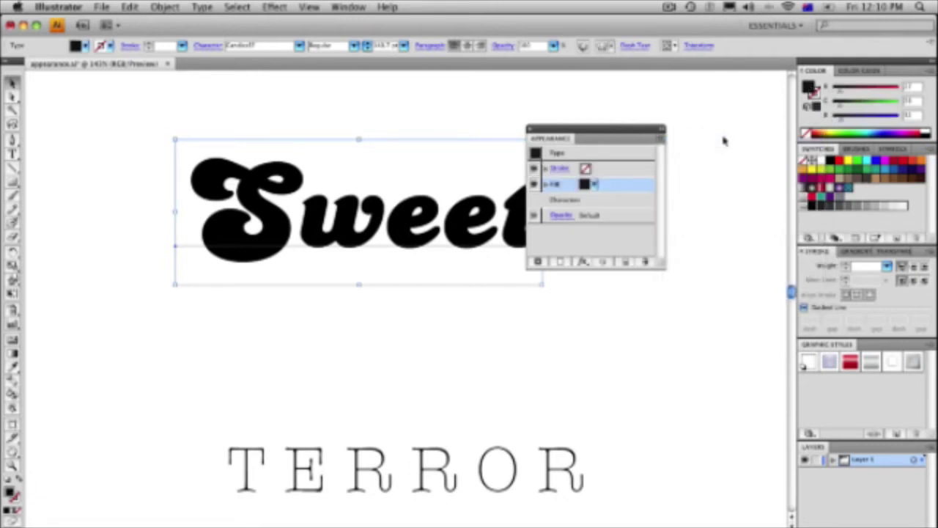
{"action": "left_click", "coordinate": [594, 186]}
{"action": "left_click", "coordinate": [576, 213]}
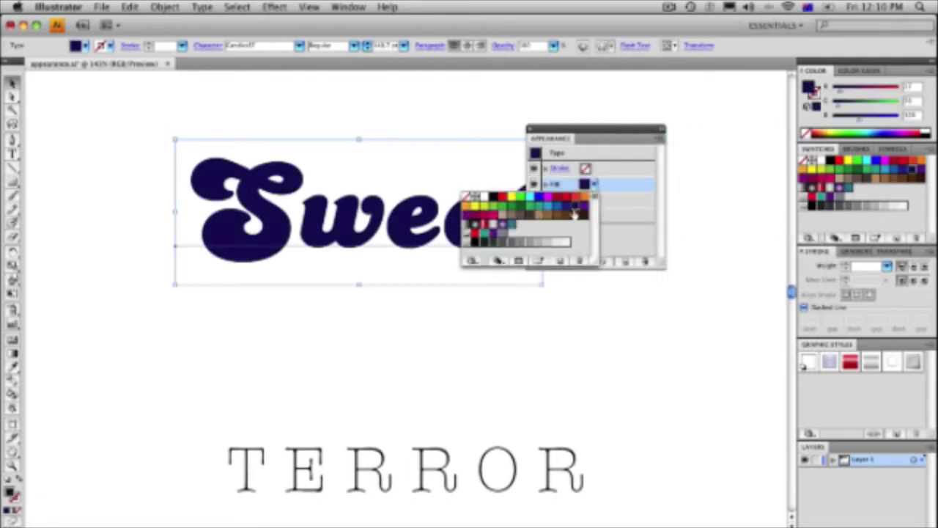
{"action": "left_click", "coordinate": [546, 215]}
{"action": "left_click", "coordinate": [512, 208]}
{"action": "left_click", "coordinate": [505, 228]}
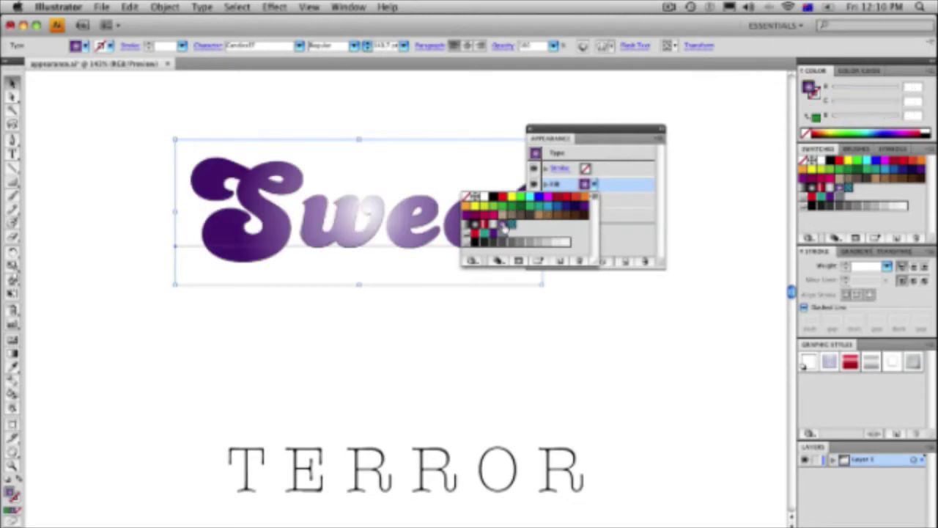
{"action": "left_click", "coordinate": [486, 231]}
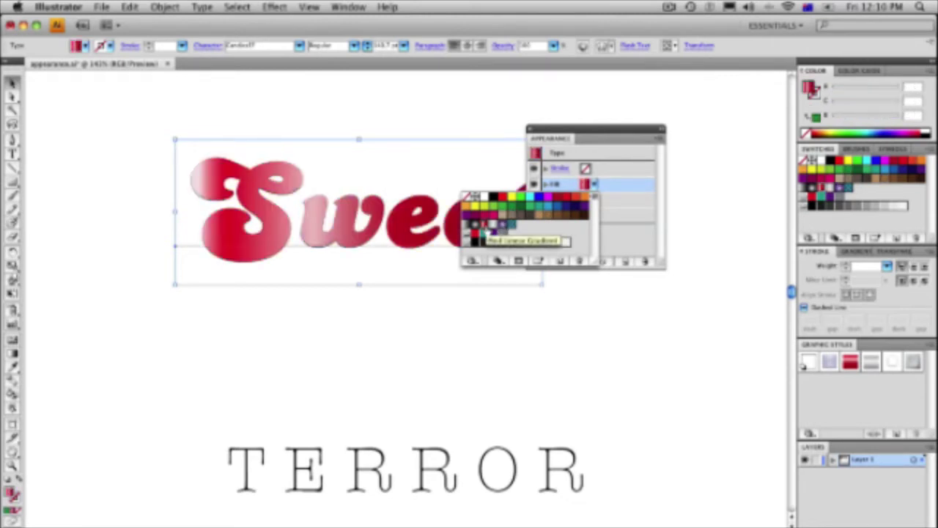
- Open the Gems and Jewels gradient swatch library
{"action": "left_click", "coordinate": [471, 262]}
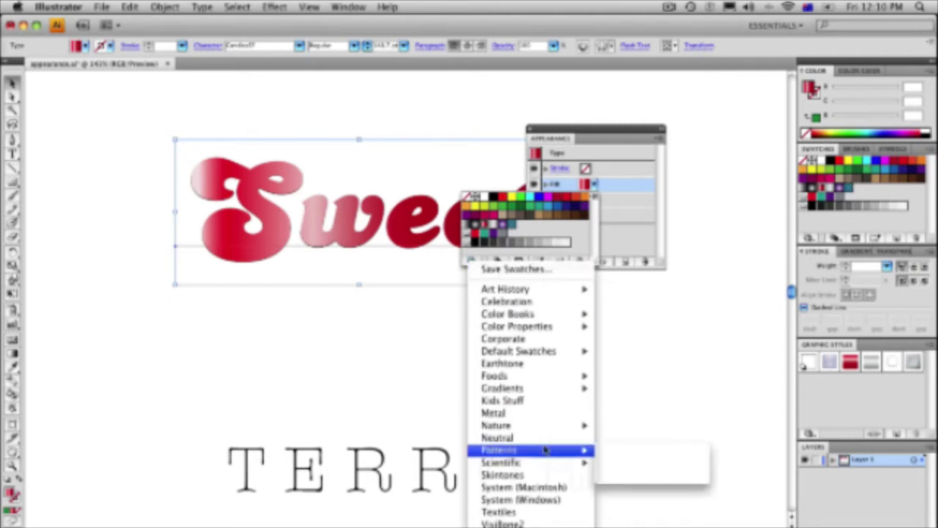
{"action": "mouse_move", "coordinate": [546, 388]}
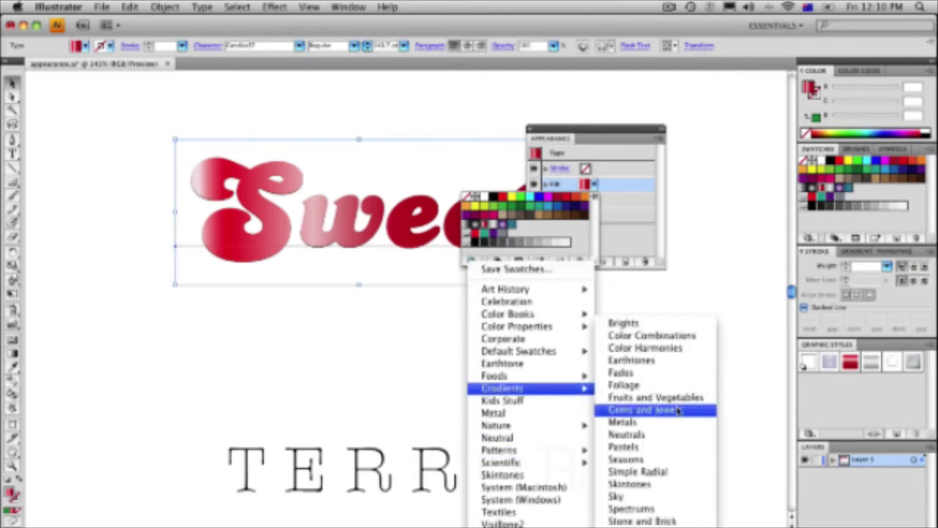
{"action": "left_click", "coordinate": [645, 409]}
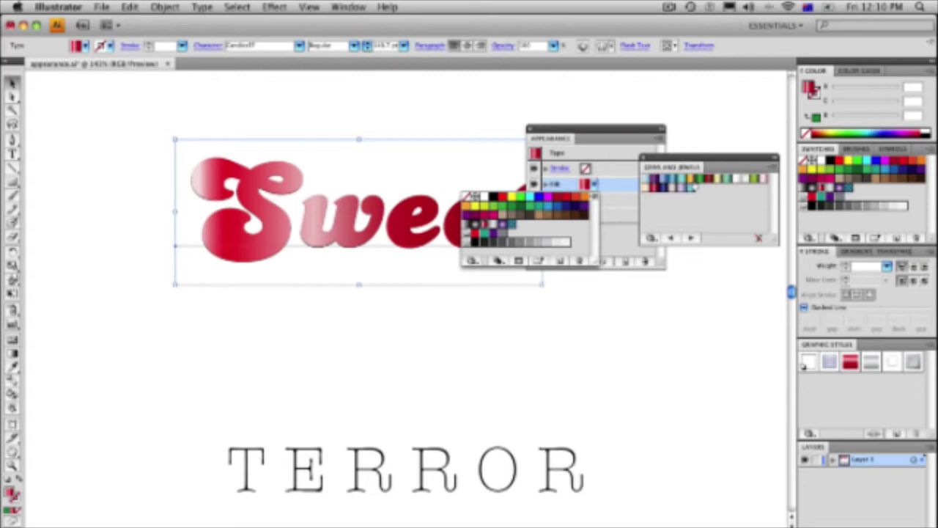
- Fill 'Sweet' with a gold gradient running top to bottom, then close the Gems and Jewels library
{"action": "left_click", "coordinate": [691, 185]}
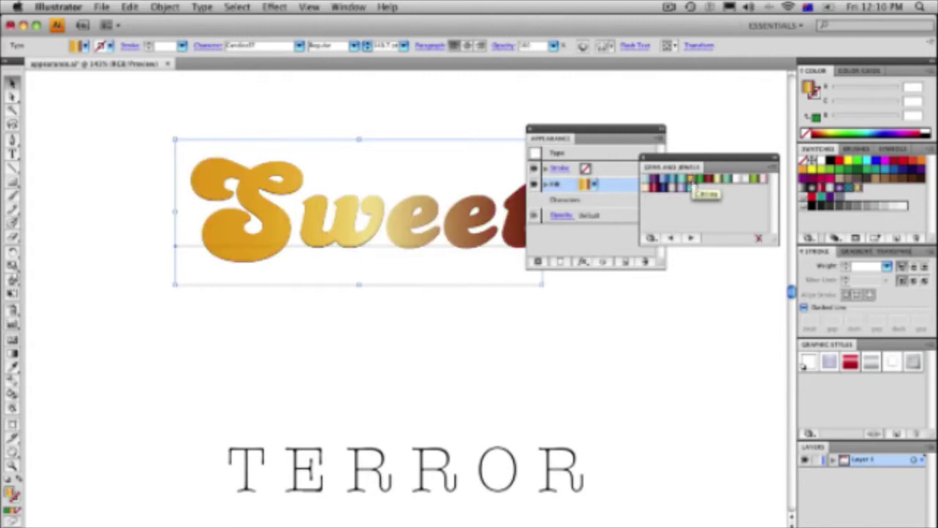
{"action": "left_click", "coordinate": [12, 352]}
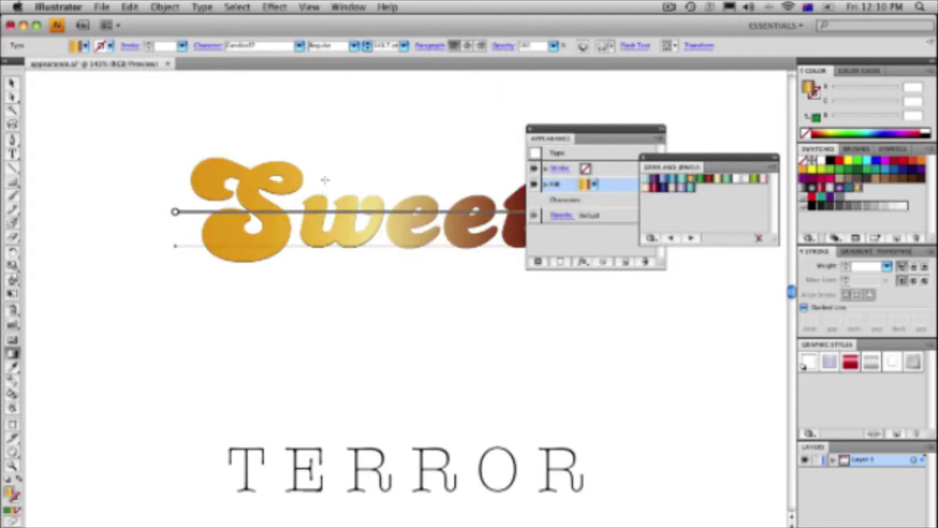
{"action": "left_click_drag", "start_coordinate": [325, 159], "coordinate": [329, 268]}
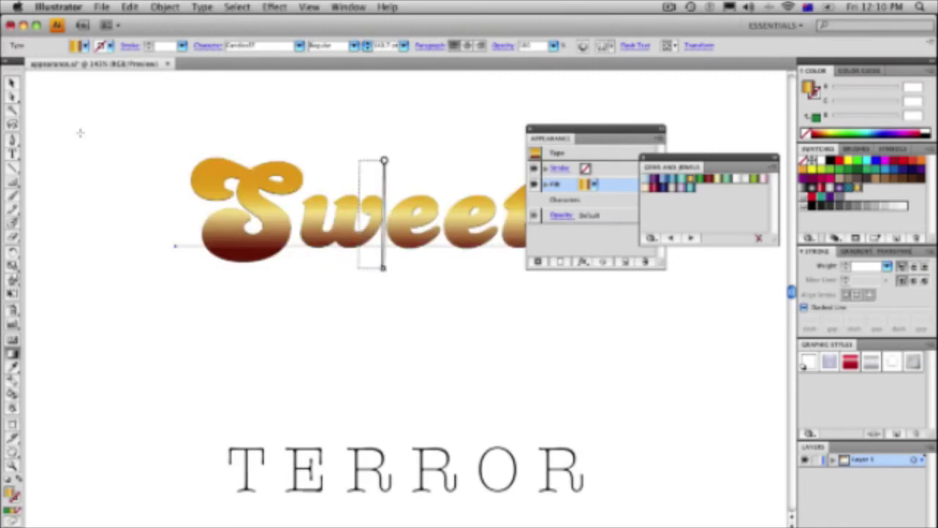
{"action": "left_click", "coordinate": [12, 83]}
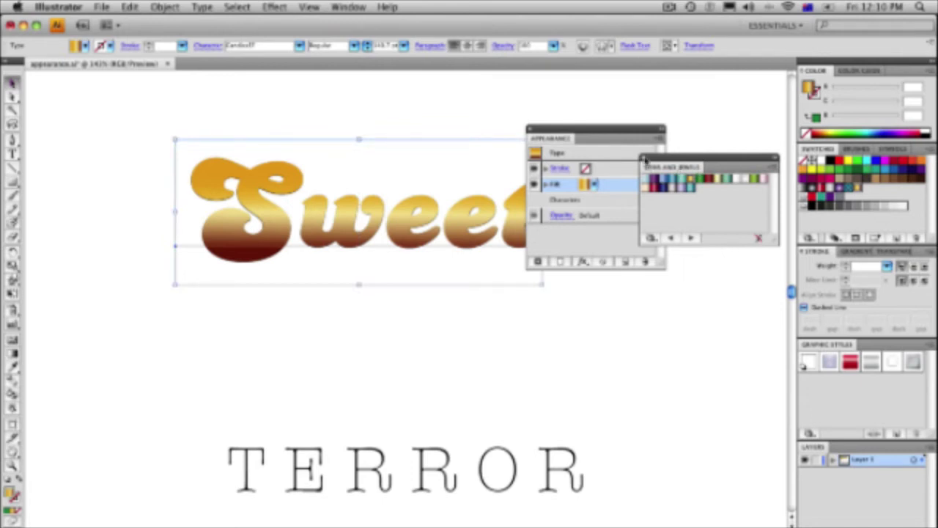
{"action": "left_click", "coordinate": [643, 159]}
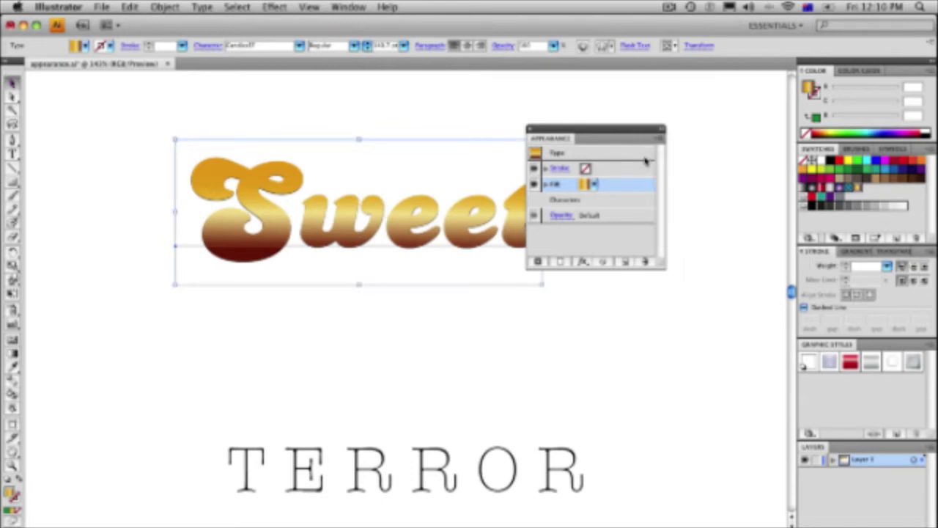
- Give 'Sweet' a 7 pt orange stroke (R=247 G=147 B=30)
{"action": "left_click", "coordinate": [562, 189]}
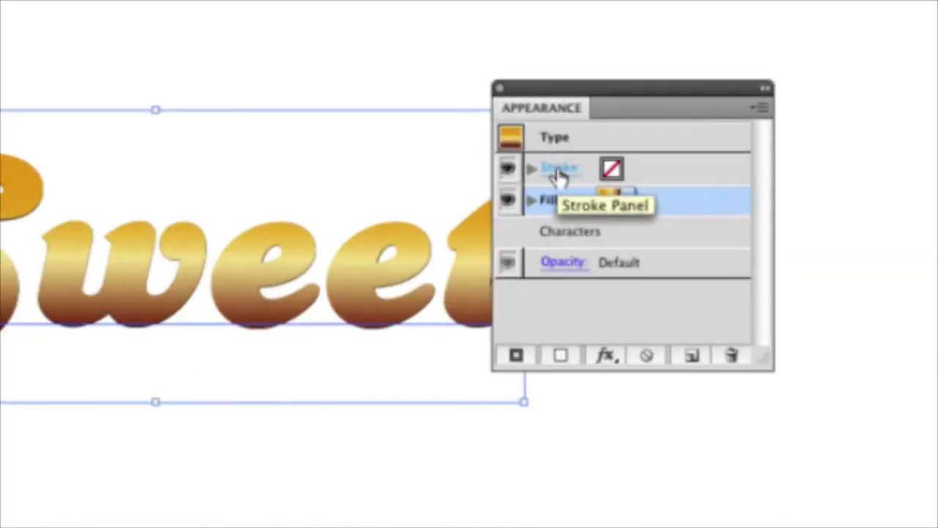
{"action": "left_click", "coordinate": [559, 170]}
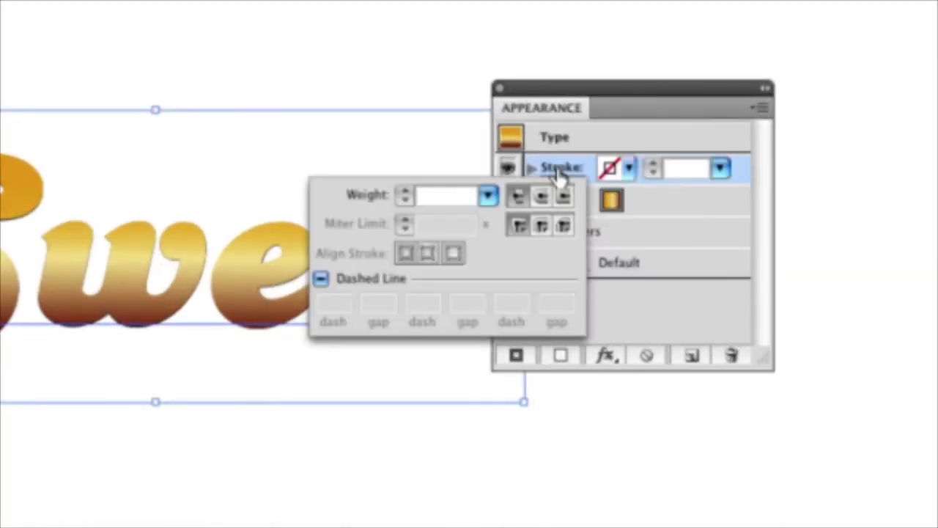
{"action": "left_click", "coordinate": [629, 169]}
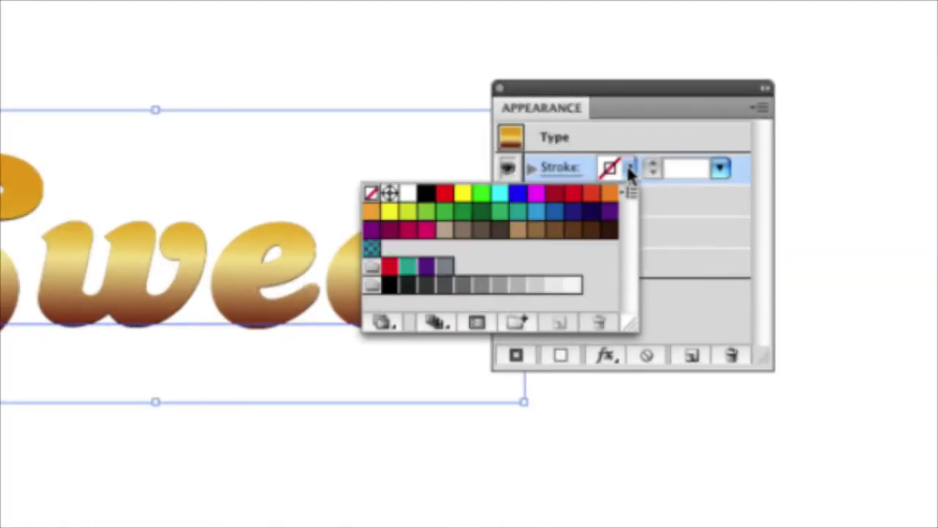
{"action": "left_click", "coordinate": [609, 193]}
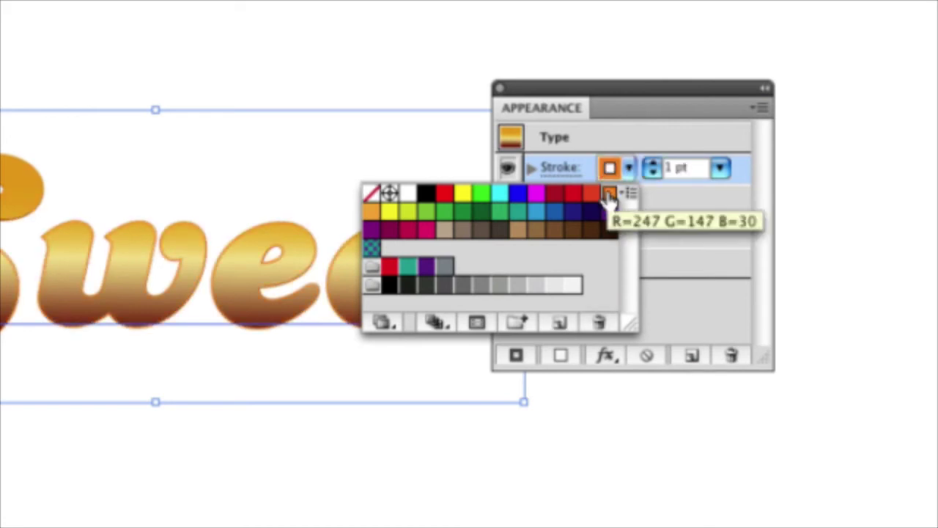
{"action": "left_click", "coordinate": [651, 164]}
{"action": "left_click", "coordinate": [651, 164]}
{"action": "left_click", "coordinate": [653, 165]}
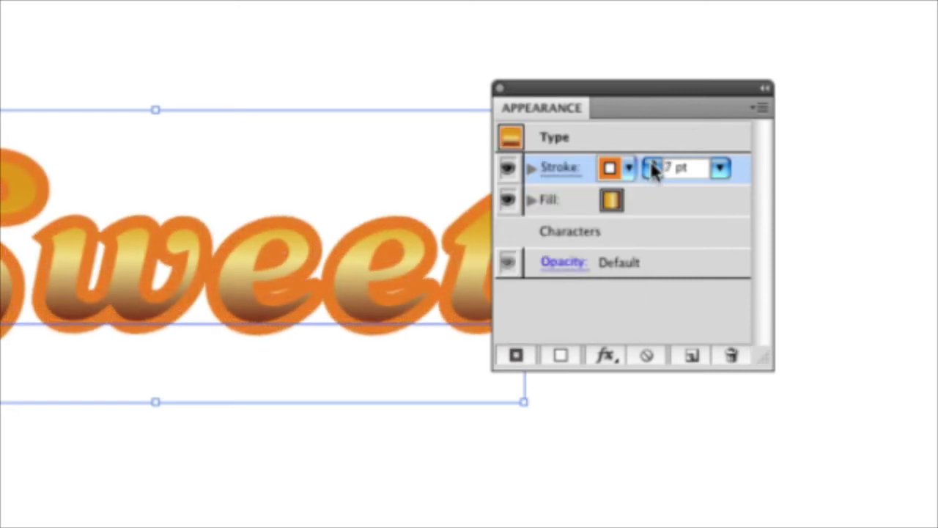
{"action": "left_click", "coordinate": [681, 304]}
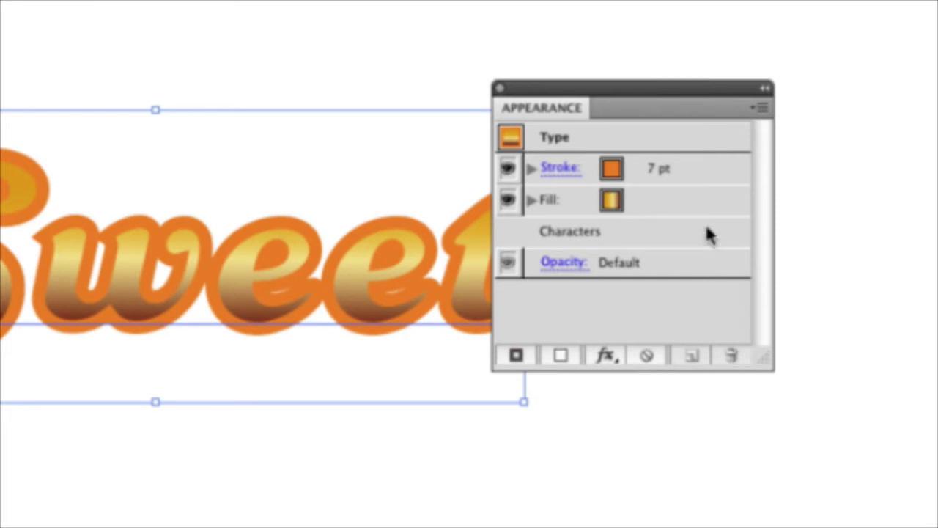
- Nudge 'Sweet' into place and move its orange stroke below the gradient fill
{"action": "left_click_drag", "start_coordinate": [276, 233], "coordinate": [330, 179]}
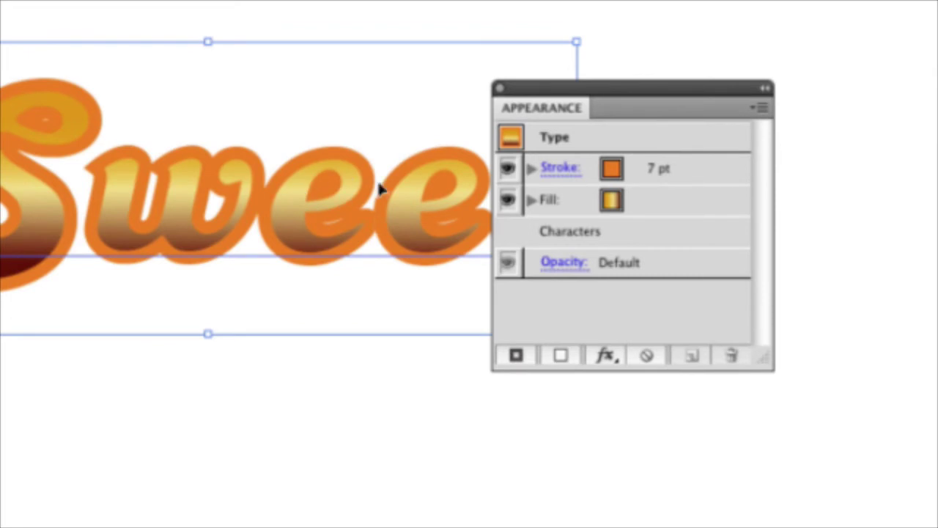
{"action": "left_click", "coordinate": [712, 166]}
{"action": "left_click_drag", "start_coordinate": [713, 167], "coordinate": [708, 215]}
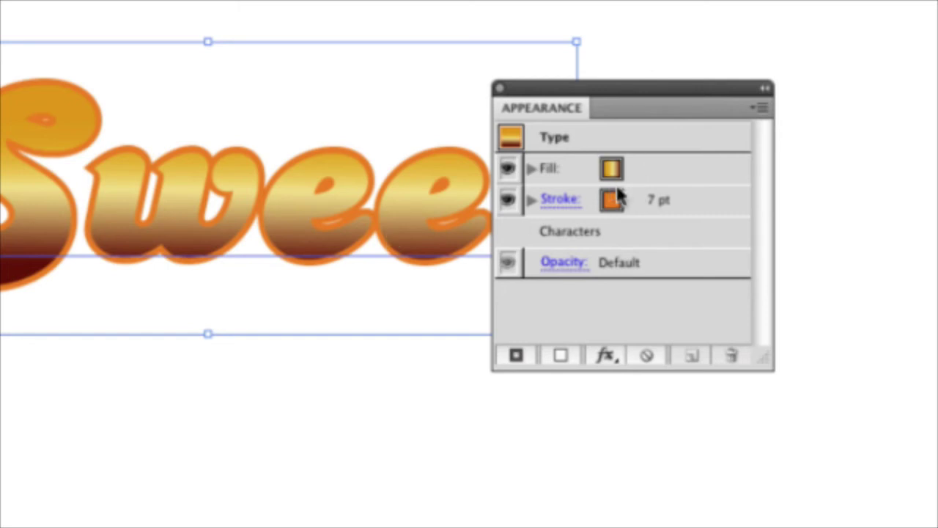
- Switch the orange outline's corner joins to Round Join
{"action": "left_click", "coordinate": [566, 204]}
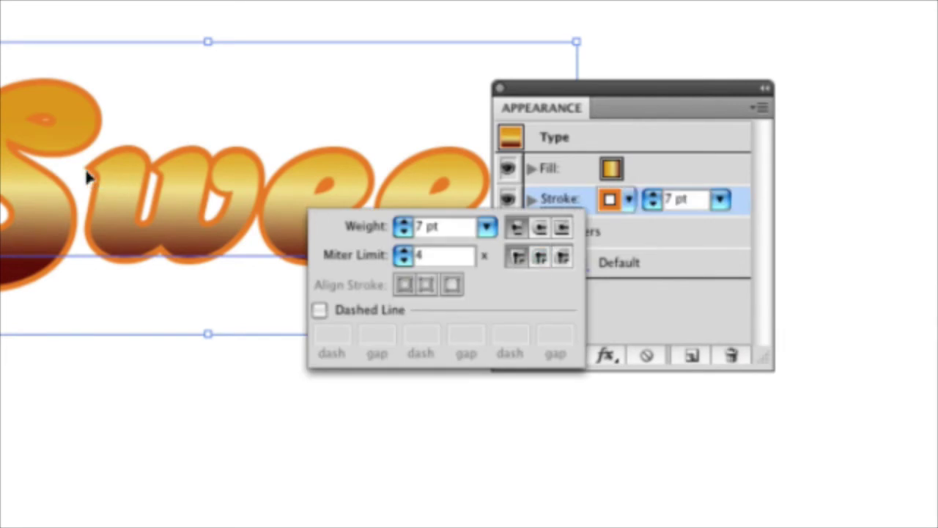
{"action": "left_click", "coordinate": [540, 258]}
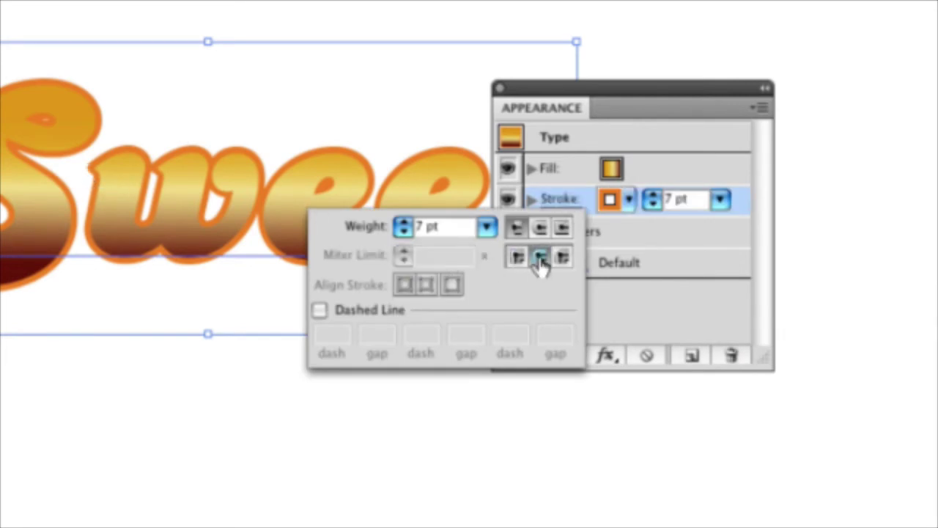
{"action": "left_click", "coordinate": [672, 220]}
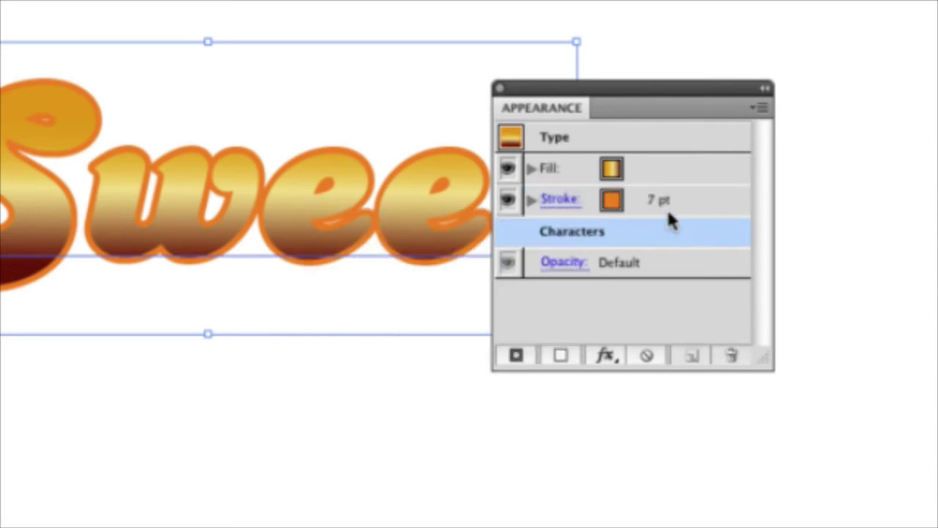
{"action": "left_click", "coordinate": [712, 204]}
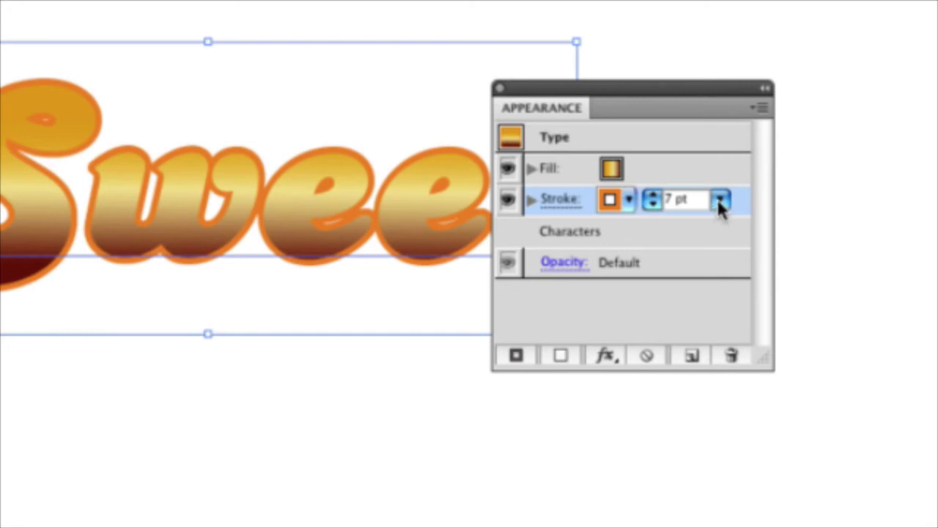
- Duplicate the orange stroke and make the lower copy a thicker dark brown stroke
{"action": "left_click_drag", "start_coordinate": [738, 198], "coordinate": [693, 356]}
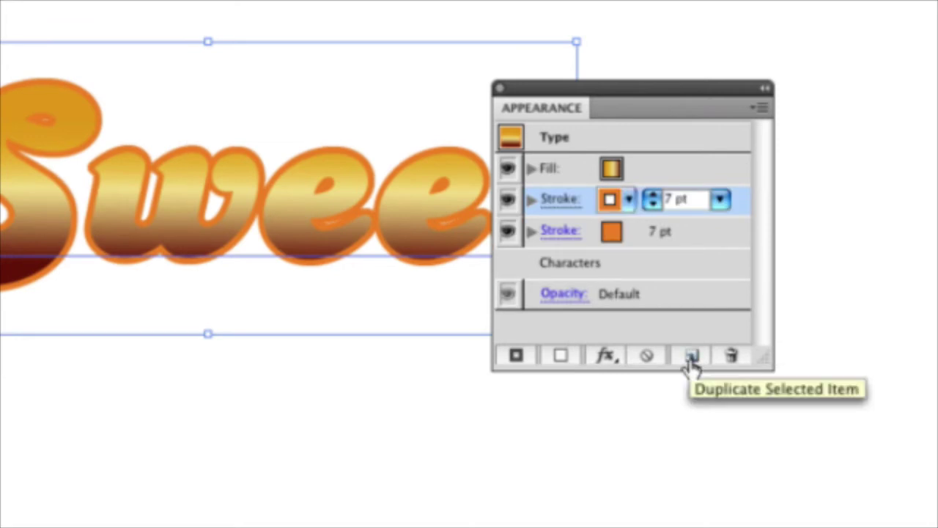
{"action": "left_click", "coordinate": [623, 234]}
{"action": "left_click", "coordinate": [653, 228]}
{"action": "left_click", "coordinate": [653, 228]}
{"action": "left_click", "coordinate": [653, 228]}
{"action": "left_click", "coordinate": [653, 228]}
{"action": "left_click", "coordinate": [653, 228]}
{"action": "left_click", "coordinate": [653, 228]}
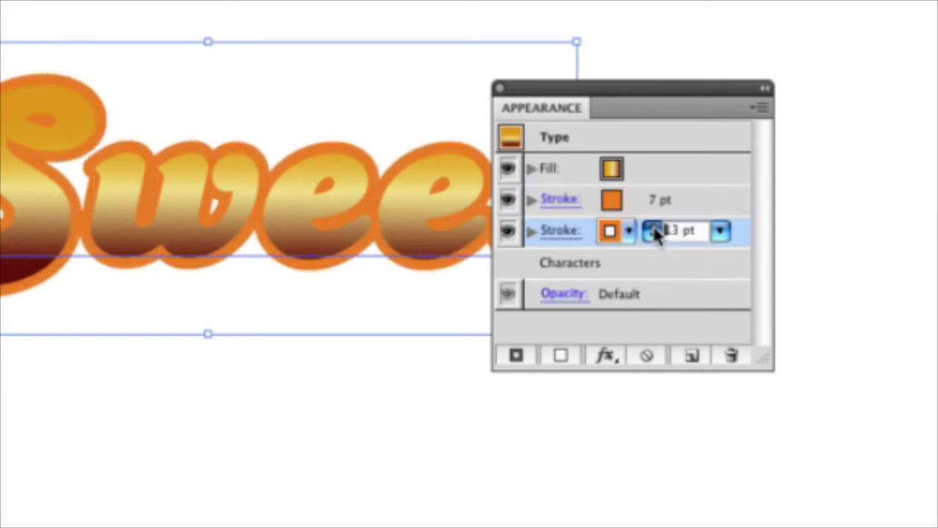
{"action": "left_click", "coordinate": [653, 228]}
{"action": "left_click", "coordinate": [653, 227]}
{"action": "left_click", "coordinate": [653, 228]}
{"action": "left_click", "coordinate": [653, 228]}
{"action": "left_click", "coordinate": [628, 232]}
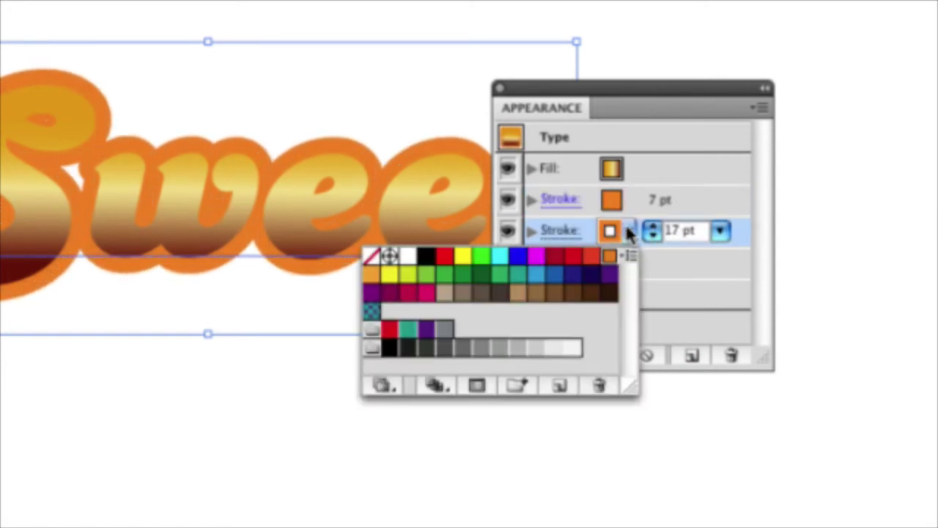
{"action": "left_click", "coordinate": [576, 295]}
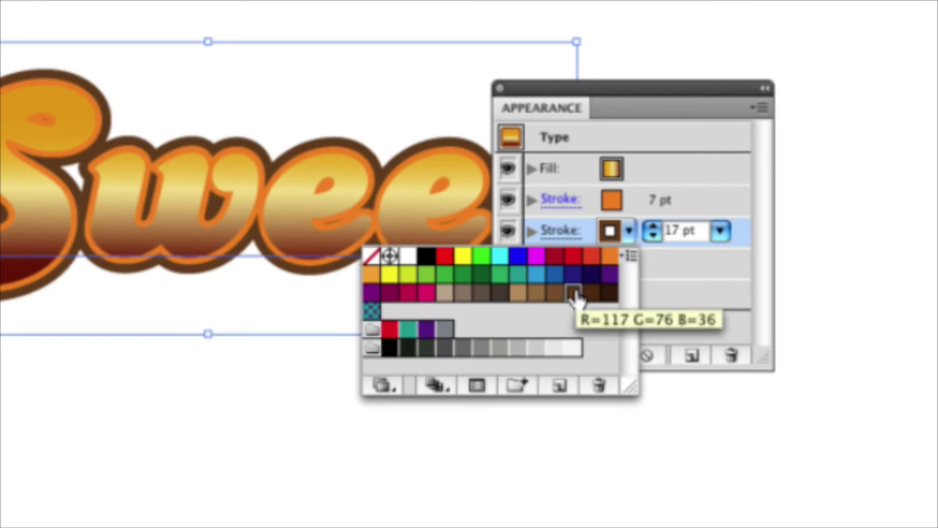
{"action": "left_click", "coordinate": [608, 294]}
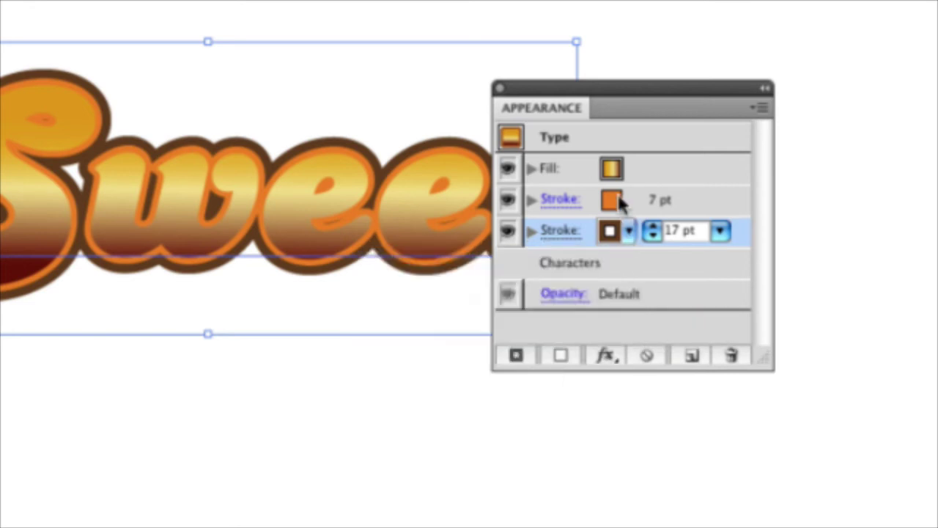
- Make the inner 7 pt stroke white and thicken the brown outer stroke to 23 pt
{"action": "left_click", "coordinate": [628, 201]}
{"action": "left_click", "coordinate": [628, 201]}
{"action": "left_click", "coordinate": [408, 224]}
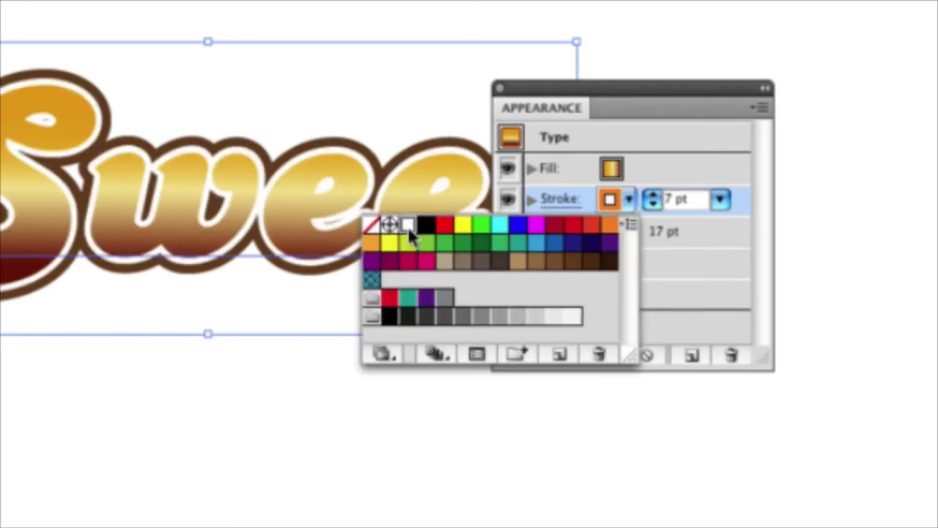
{"action": "left_click", "coordinate": [692, 269]}
{"action": "left_click", "coordinate": [639, 231]}
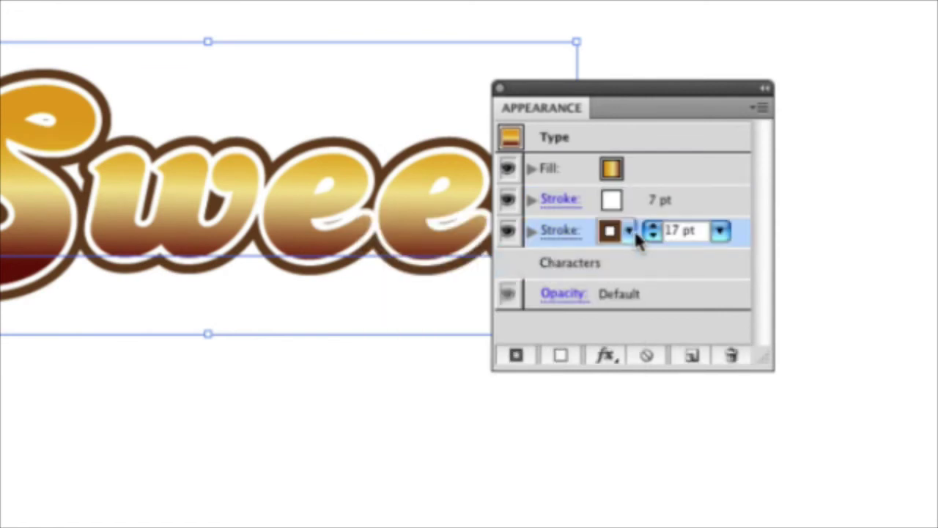
{"action": "left_click", "coordinate": [653, 227]}
{"action": "left_click", "coordinate": [652, 226]}
{"action": "left_click", "coordinate": [652, 226]}
{"action": "left_click", "coordinate": [657, 228]}
{"action": "left_click", "coordinate": [656, 229]}
{"action": "left_click", "coordinate": [657, 229]}
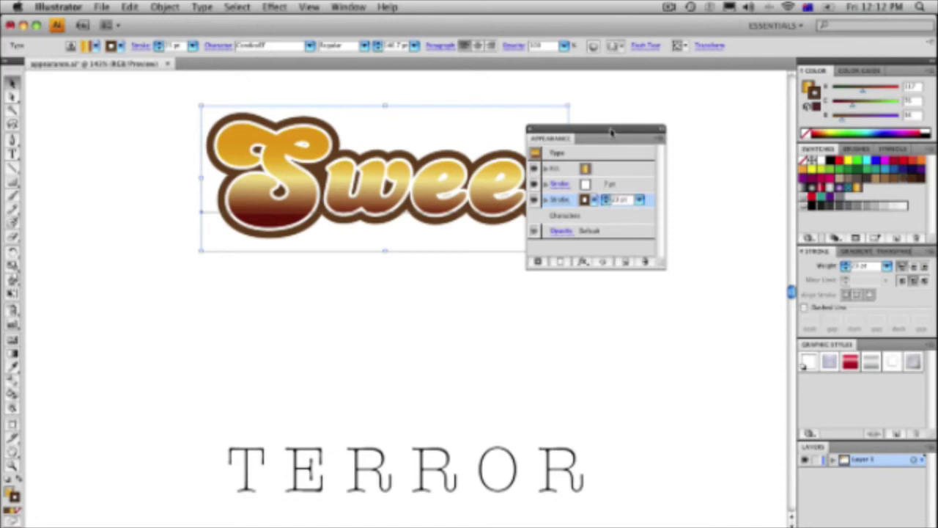
- Move the Appearance panel aside and deselect to view the finished 'Sweet' lettering
{"action": "left_click_drag", "start_coordinate": [610, 130], "coordinate": [691, 131]}
{"action": "left_click", "coordinate": [638, 111]}
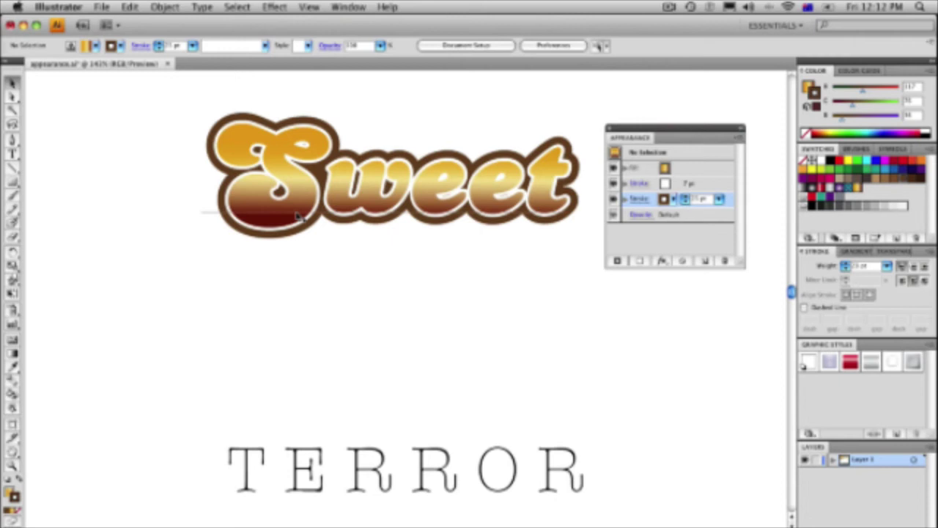
{"action": "key", "text": "super+Tab"}
{"action": "key", "text": "super+Tab"}
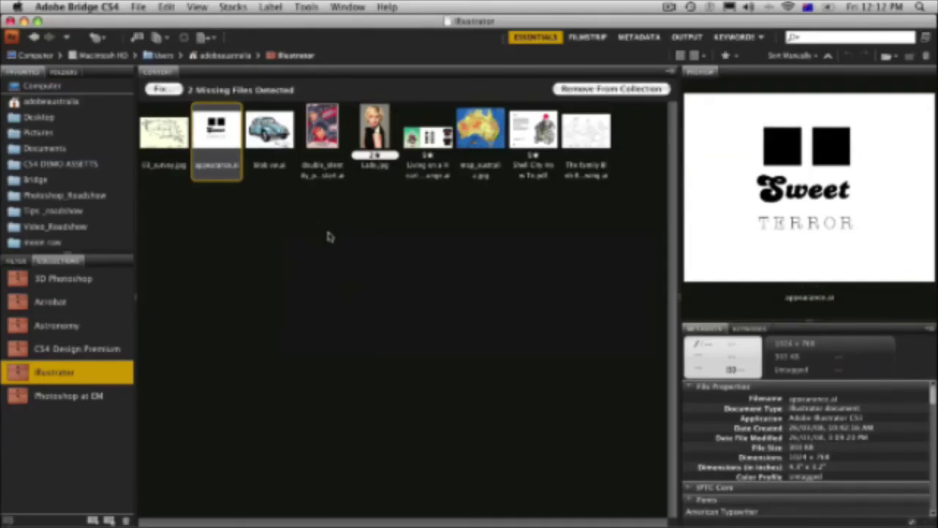
- Select 01_survey.jpg in Bridge and place it into the Illustrator document appearance.ai
{"action": "left_click", "coordinate": [329, 236]}
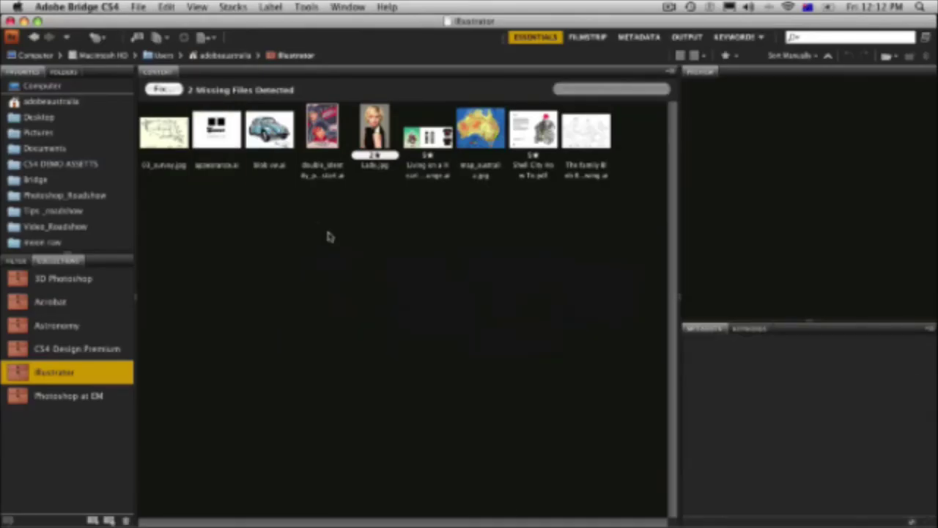
{"action": "left_click", "coordinate": [163, 130]}
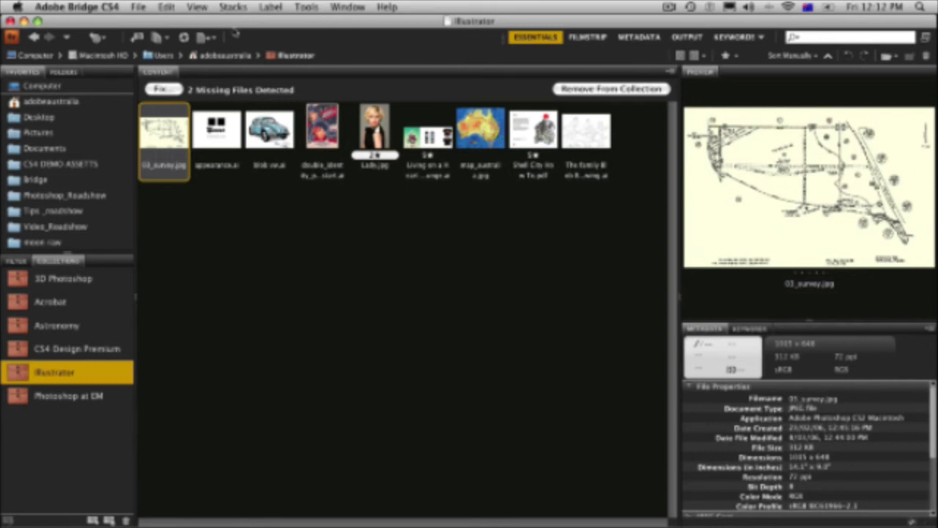
{"action": "left_click", "coordinate": [138, 7]}
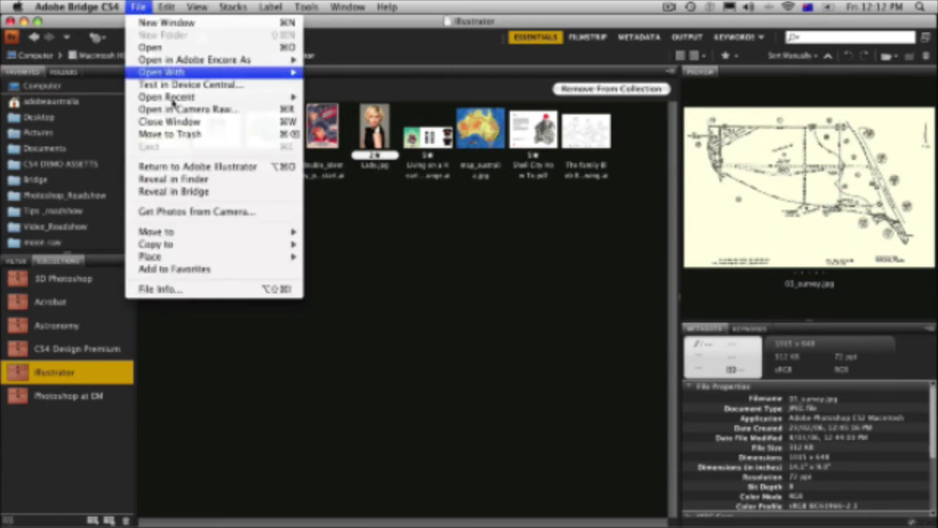
{"action": "mouse_move", "coordinate": [273, 258]}
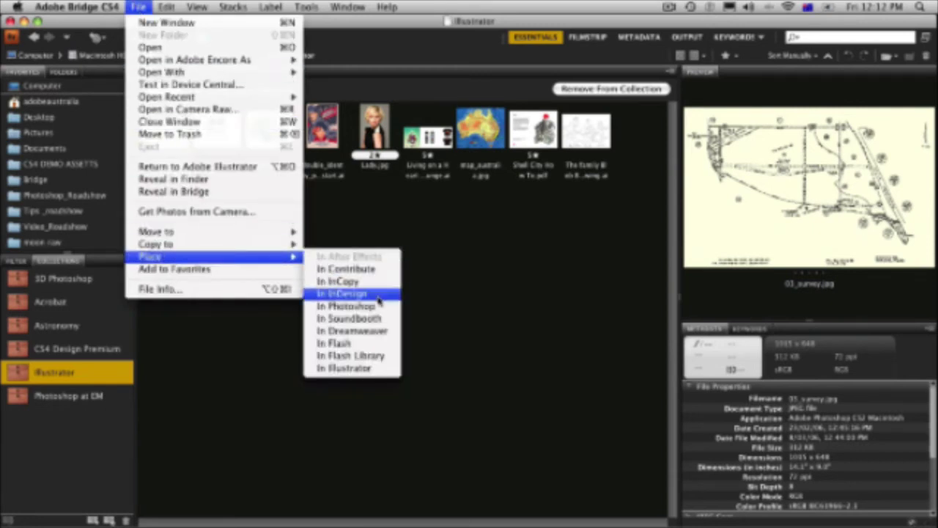
{"action": "left_click", "coordinate": [379, 368]}
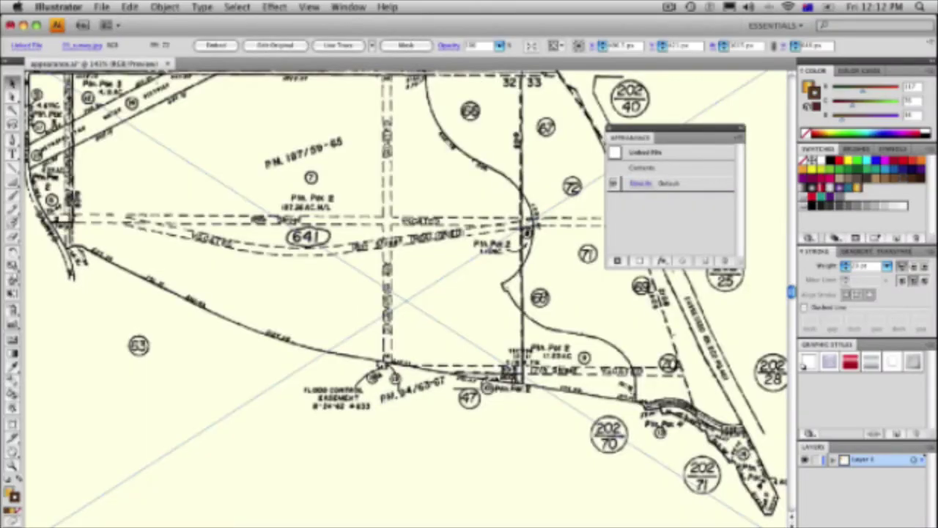
- Fit the survey map in view and nudge it slightly right and down onto the artboard edges
{"action": "key", "text": "super+0"}
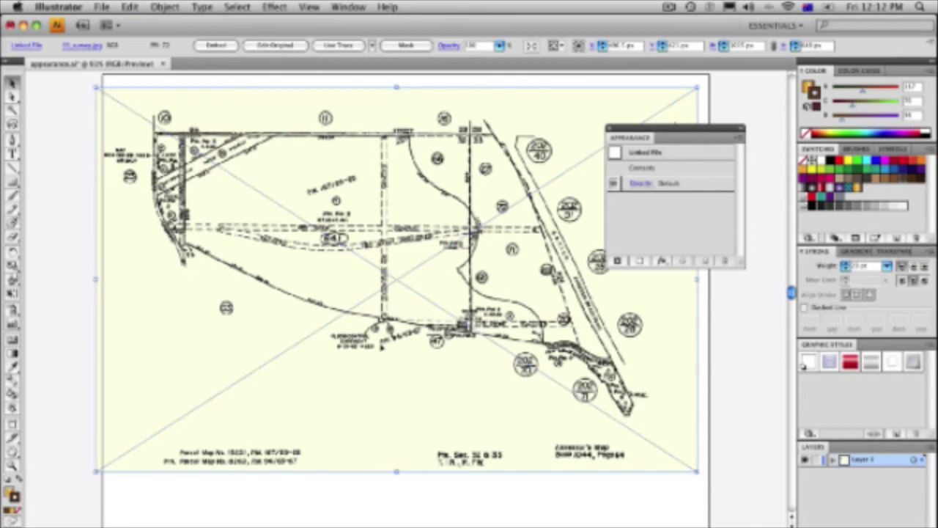
{"action": "key", "text": "super+v"}
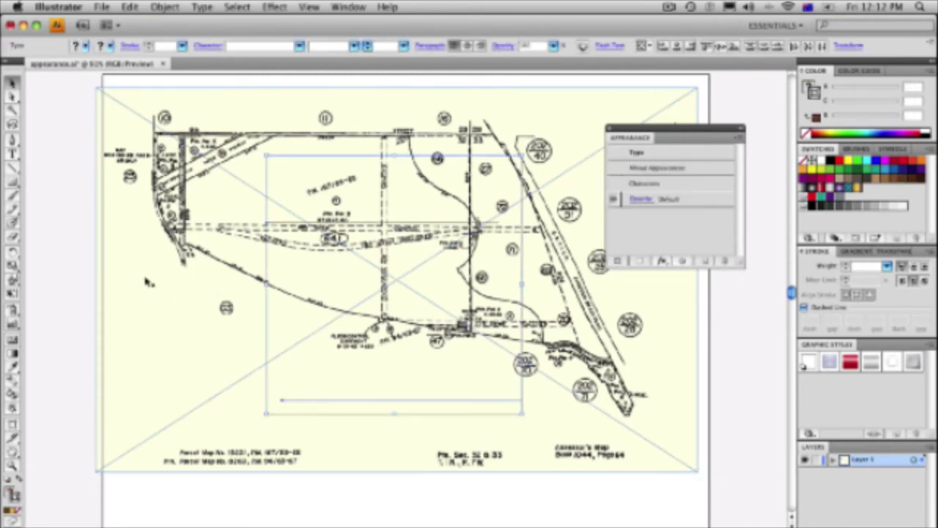
{"action": "left_click", "coordinate": [149, 282]}
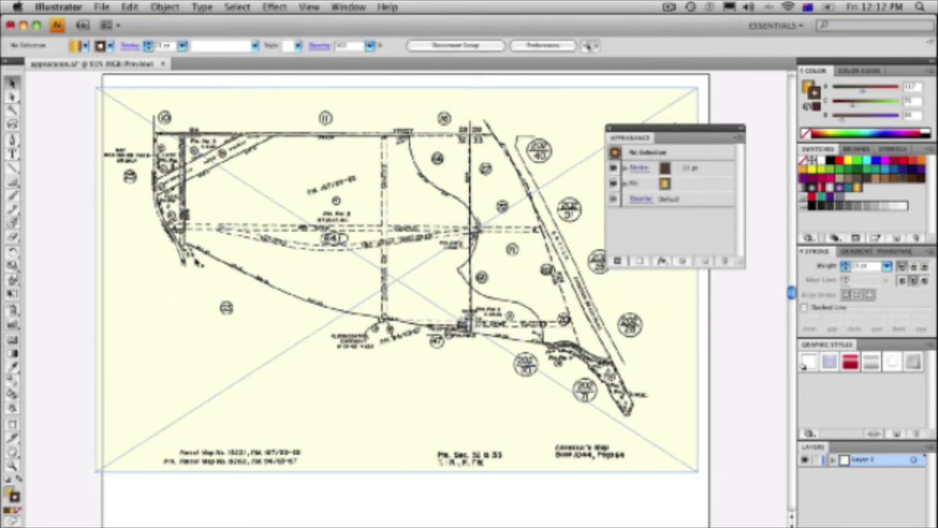
{"action": "left_click_drag", "start_coordinate": [199, 263], "coordinate": [208, 268]}
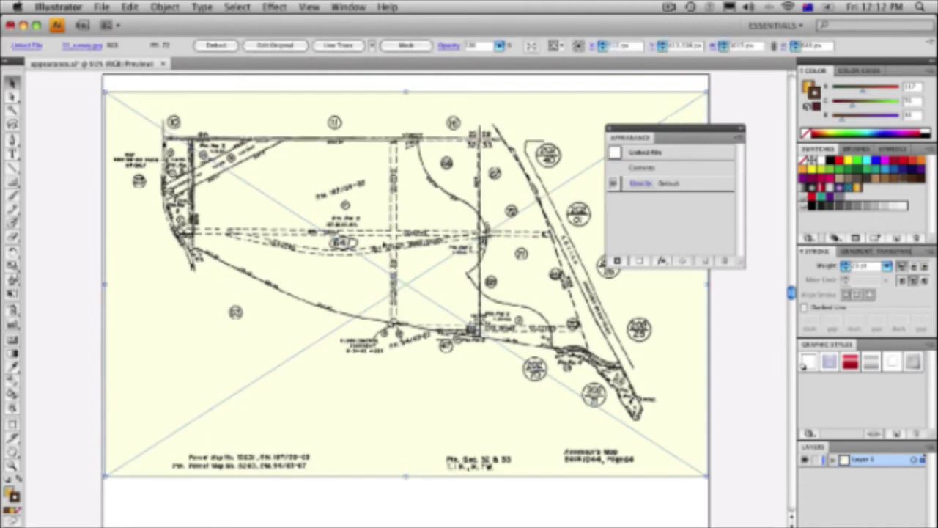
- Live Trace the map in black and white with Preview and Strokes on and 15 px max stroke weight
{"action": "left_click", "coordinate": [372, 45]}
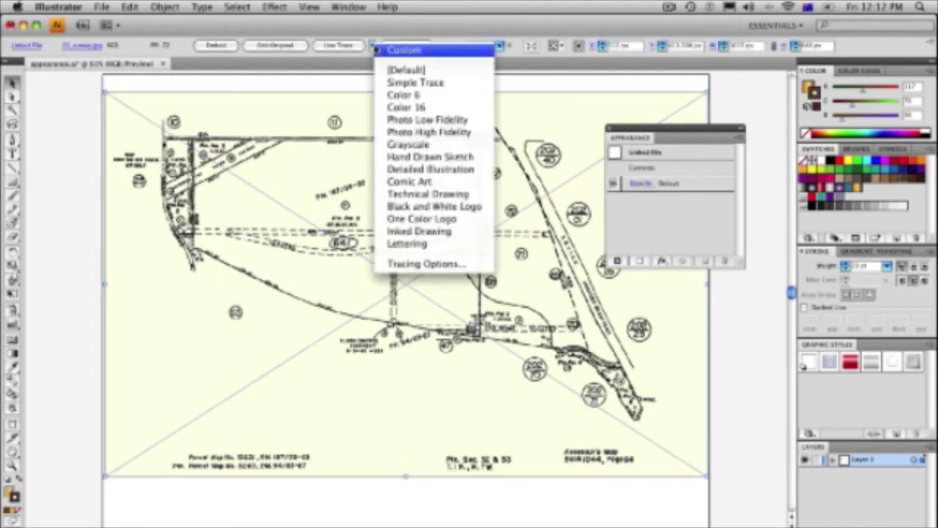
{"action": "left_click", "coordinate": [435, 268]}
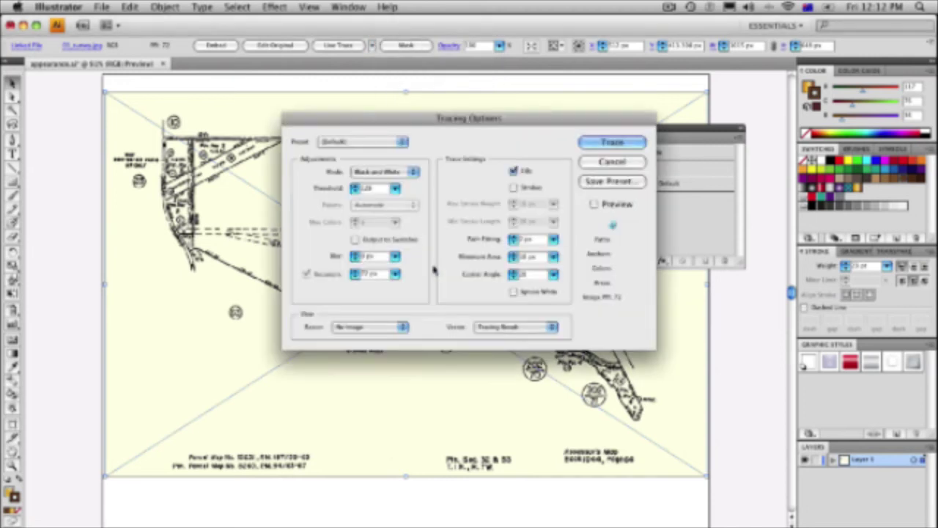
{"action": "left_click", "coordinate": [616, 207]}
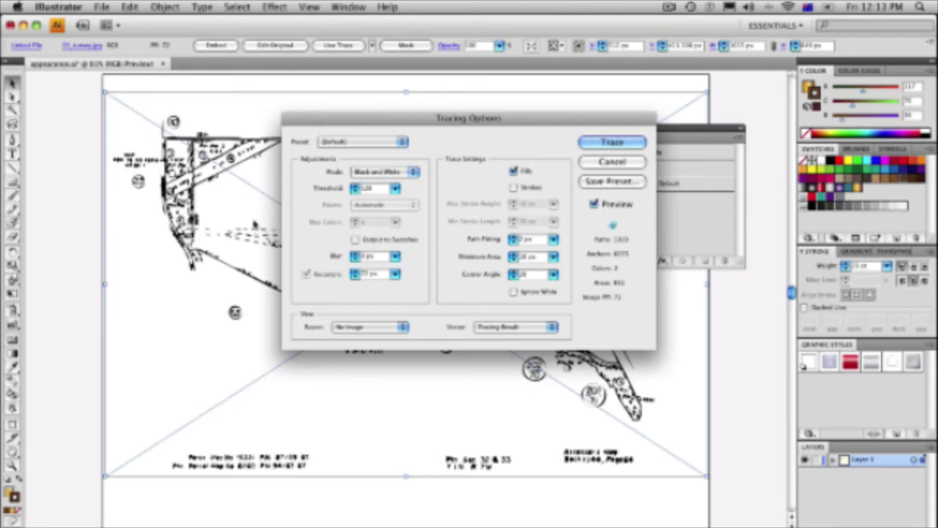
{"action": "left_click", "coordinate": [513, 189]}
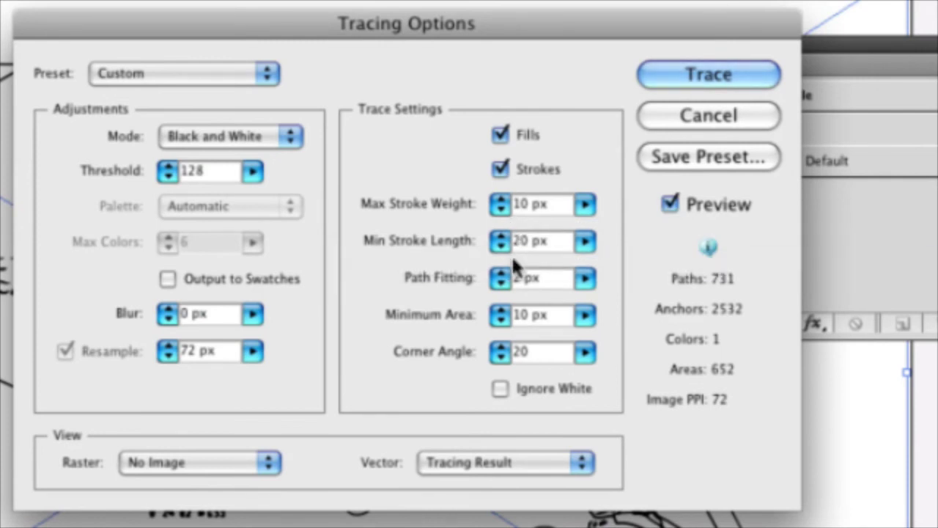
{"action": "double_click", "coordinate": [517, 204]}
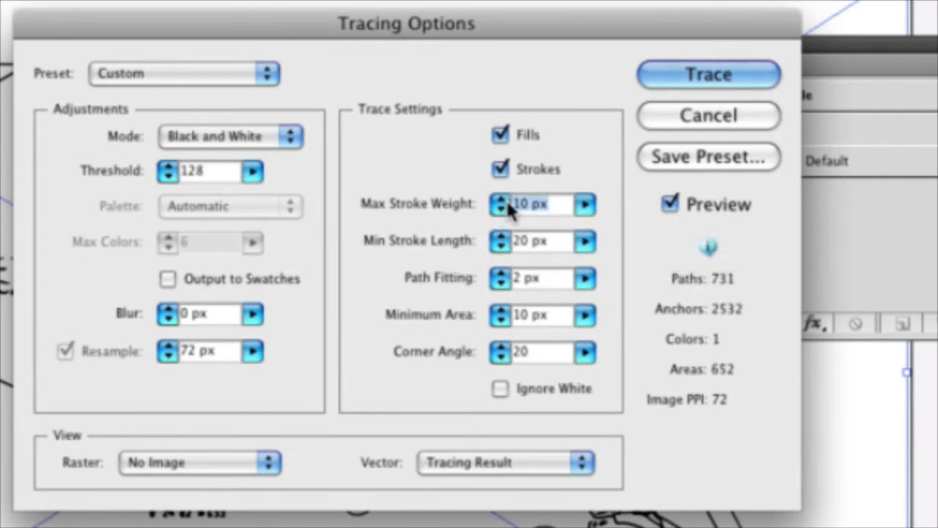
{"action": "type", "text": "15"}
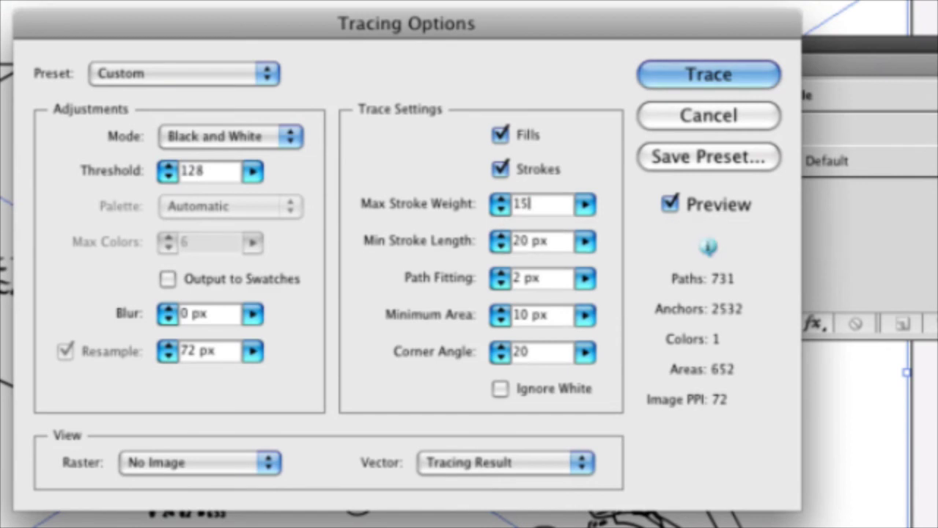
{"action": "key", "text": "Tab"}
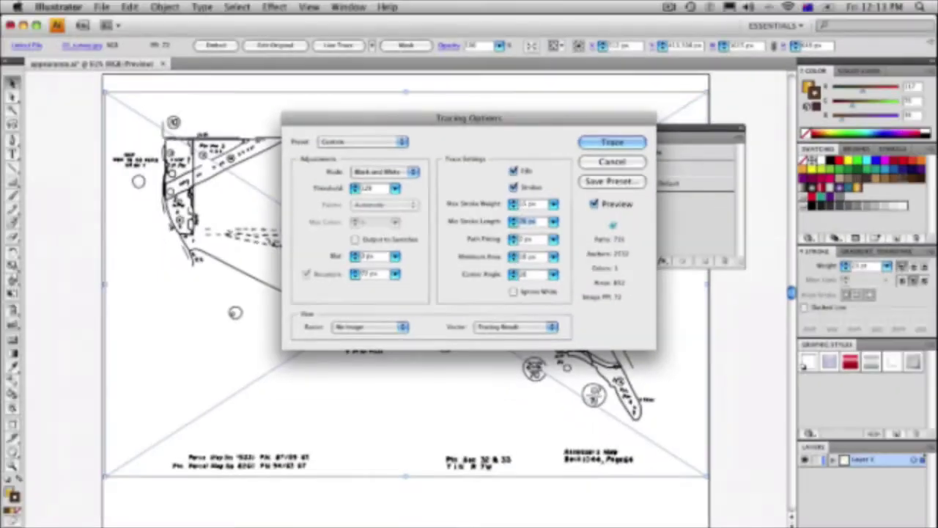
{"action": "left_click", "coordinate": [613, 142]}
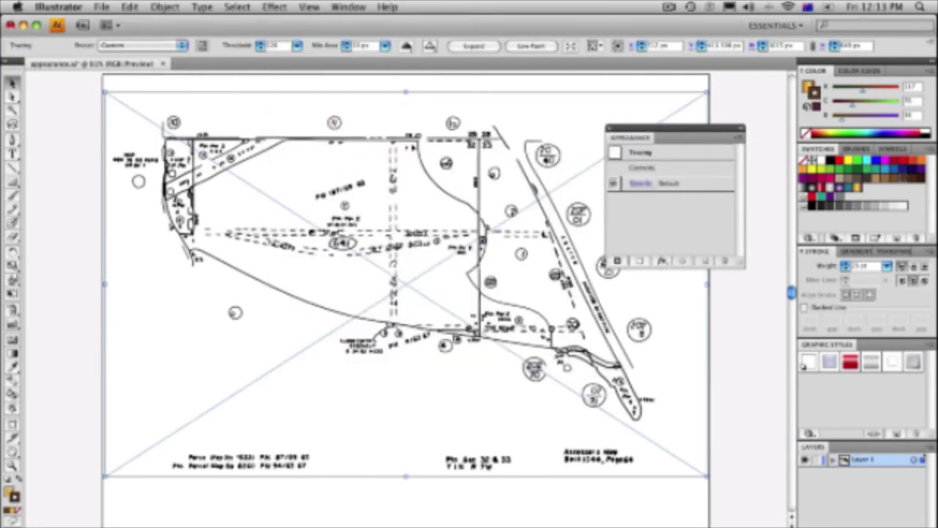
- Expand the tracing, zoom in on circle 11 to inspect it, then delete the whole traced map
{"action": "left_click", "coordinate": [474, 46]}
{"action": "left_click_drag", "start_coordinate": [259, 103], "coordinate": [380, 181]}
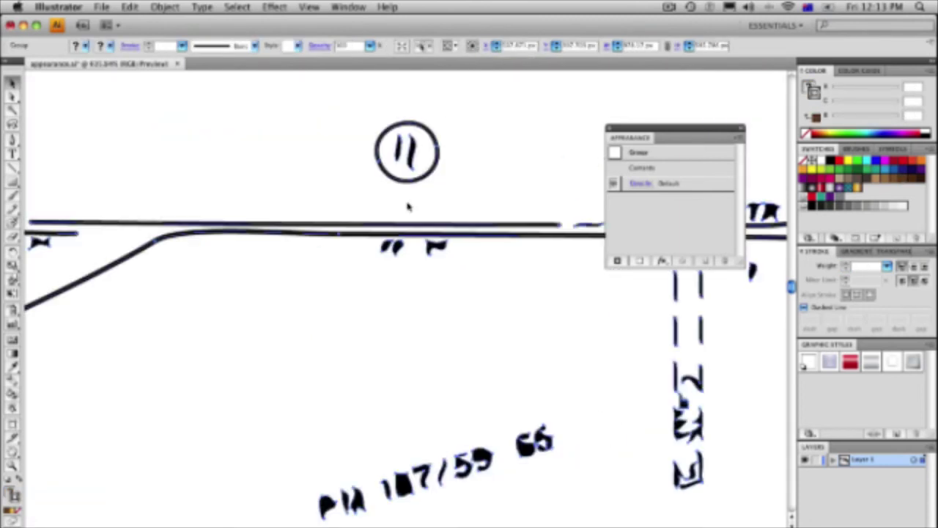
{"action": "key", "text": "super+0"}
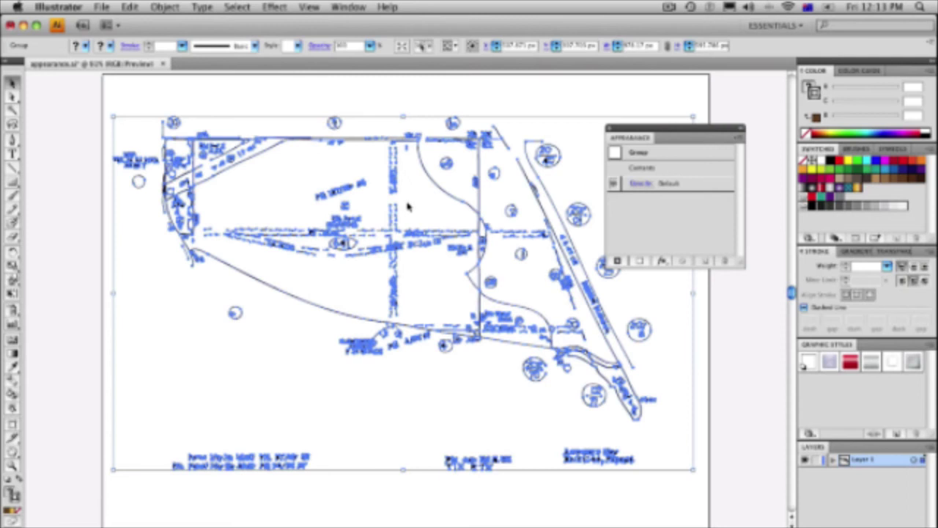
{"action": "key", "text": "Delete"}
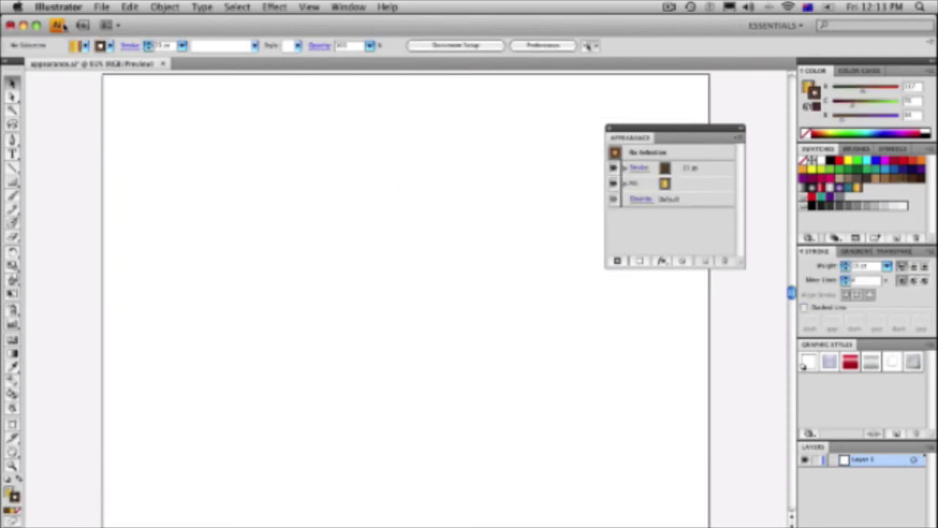
- Place Lady.jpg with the Template option checked so it sits dimmed beneath Layer 1
{"action": "left_click", "coordinate": [99, 7]}
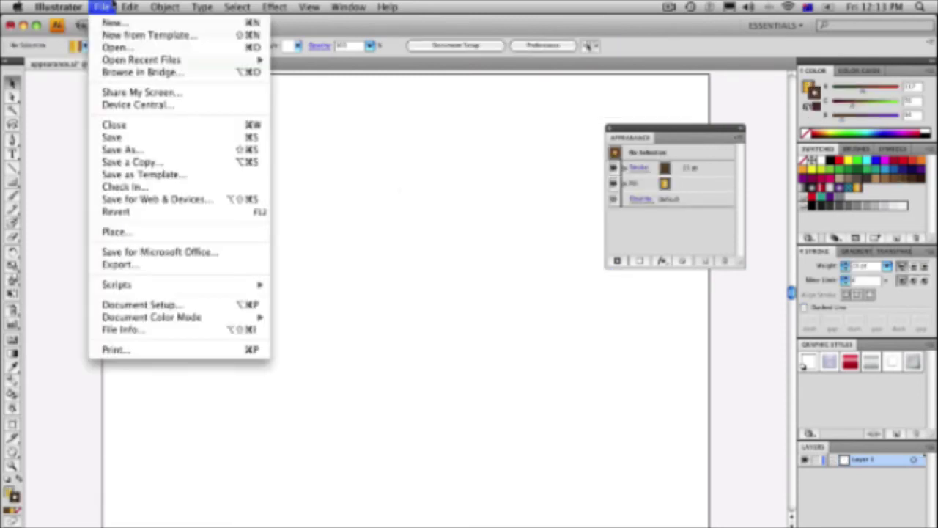
{"action": "left_click", "coordinate": [151, 232]}
{"action": "left_click", "coordinate": [372, 143]}
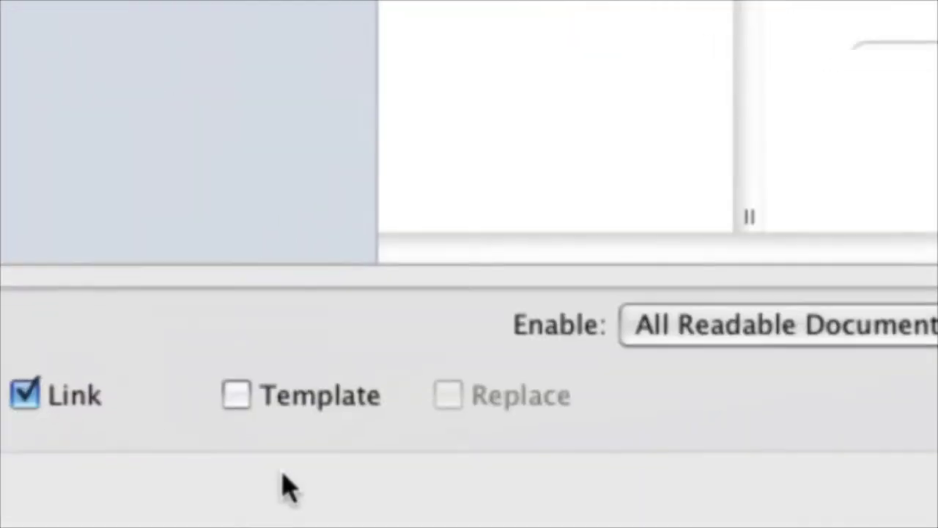
{"action": "left_click", "coordinate": [224, 374]}
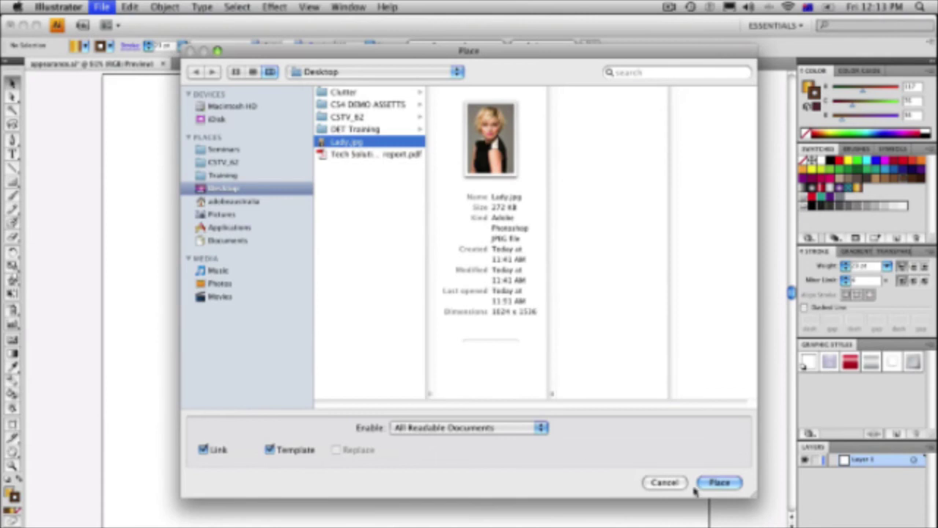
{"action": "left_click", "coordinate": [722, 483]}
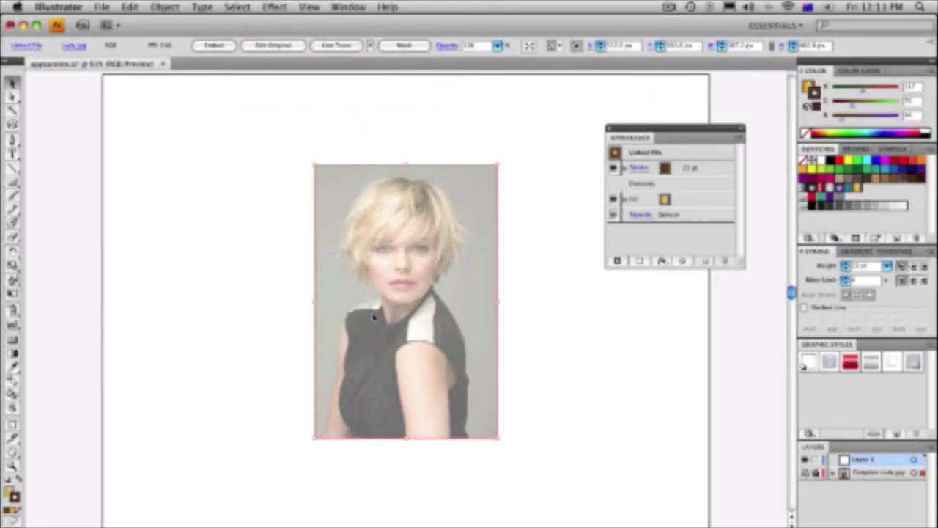
- Confirm the Template Lady.jpg layer options keep it dimmed at 50%, then select Layer 1
{"action": "left_click", "coordinate": [406, 310]}
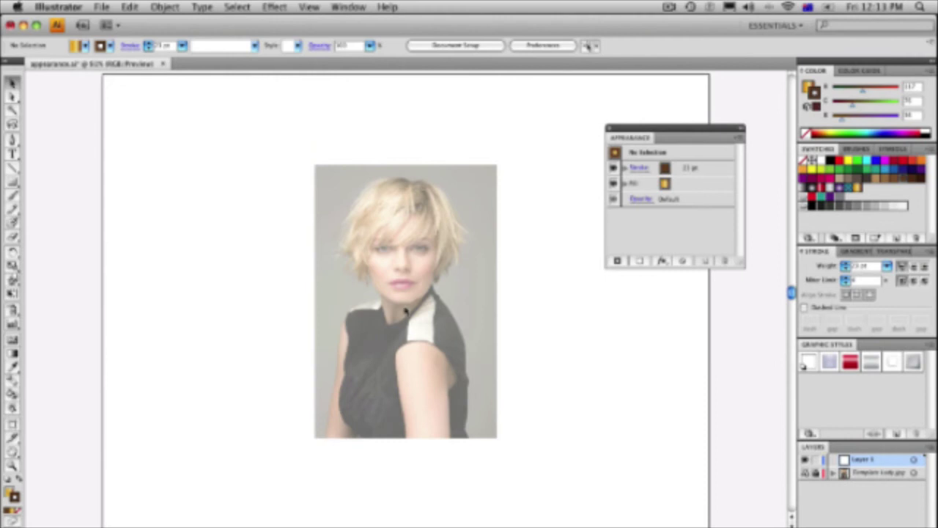
{"action": "double_click", "coordinate": [869, 474]}
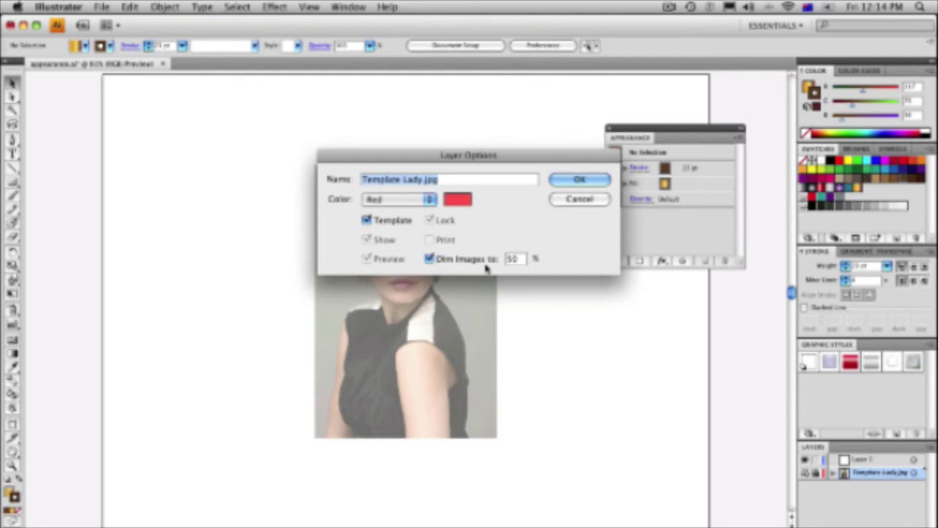
{"action": "left_click", "coordinate": [578, 180]}
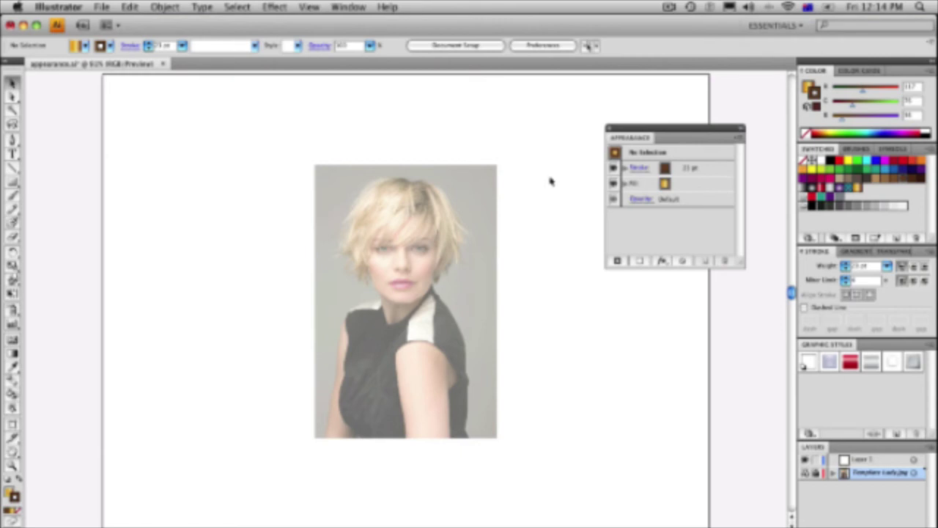
{"action": "left_click", "coordinate": [867, 460]}
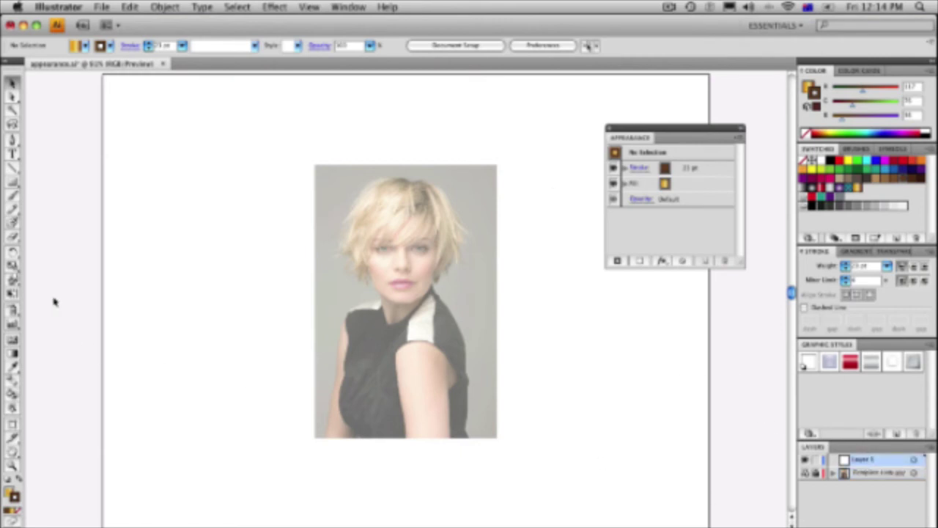
- Pick the Blob Brush with its current settings, zoom in on the face, and test then undo an upper-lip stroke
{"action": "double_click", "coordinate": [13, 222]}
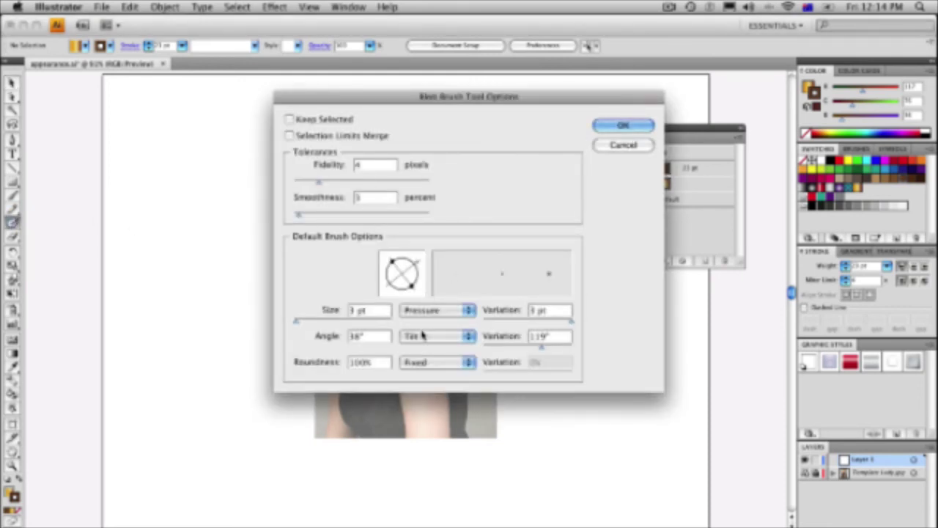
{"action": "left_click", "coordinate": [635, 126]}
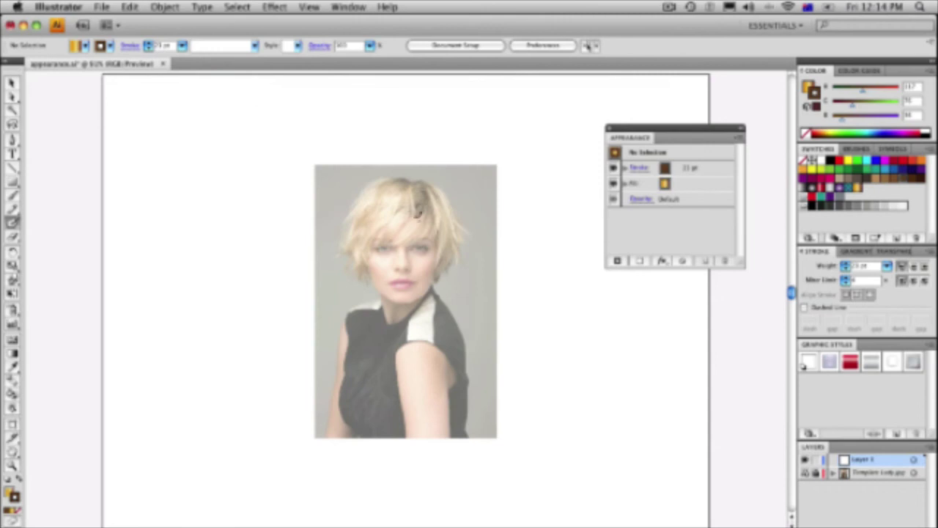
{"action": "left_click_drag", "start_coordinate": [297, 176], "coordinate": [596, 385]}
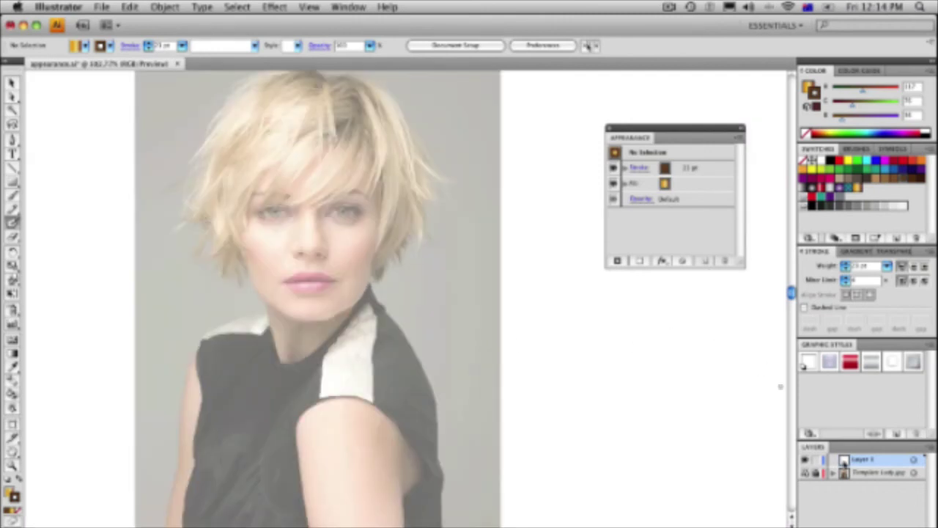
{"action": "left_click_drag", "start_coordinate": [173, 146], "coordinate": [418, 329]}
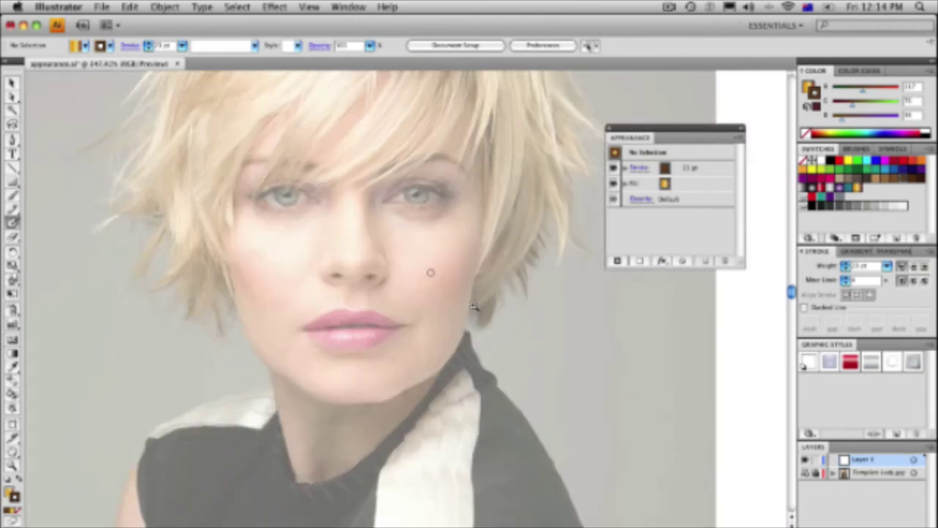
{"action": "left_click_drag", "start_coordinate": [304, 328], "coordinate": [351, 311]}
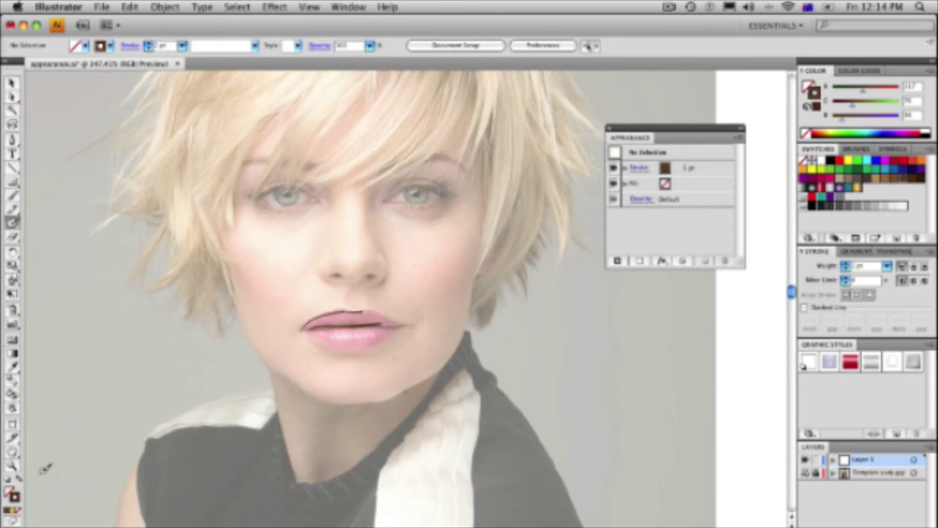
{"action": "key", "text": "super+z"}
{"action": "key", "text": "super+z"}
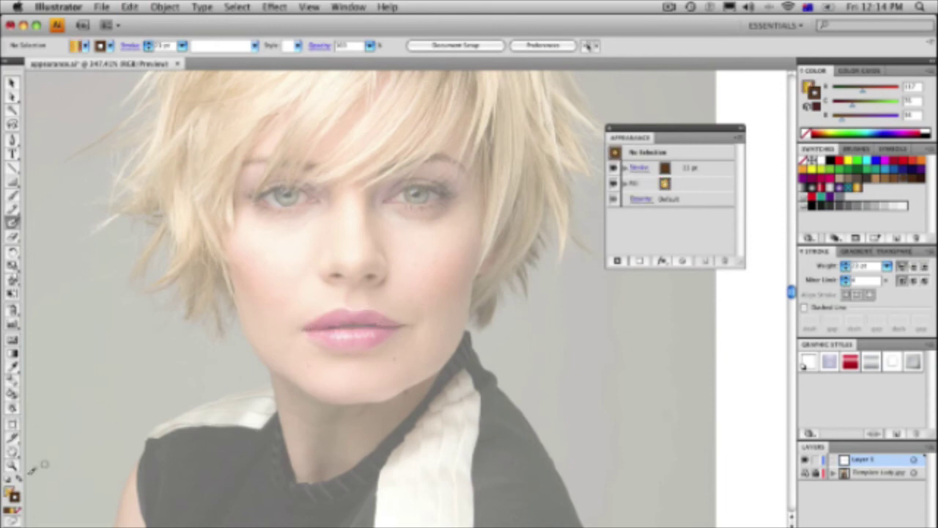
- Trace the line between the lips, both upper eyelids, the right lower lid and left lower lashes
{"action": "left_click", "coordinate": [7, 489]}
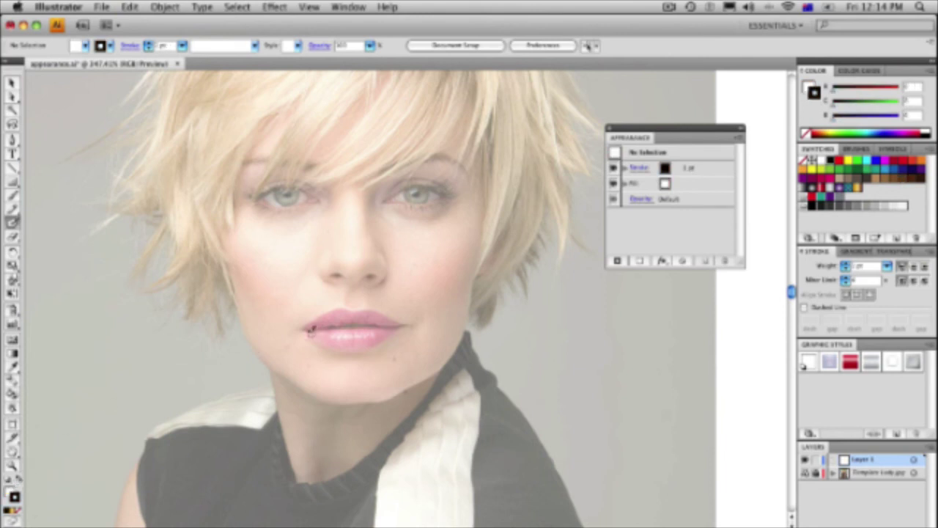
{"action": "mouse_move", "coordinate": [306, 329]}
{"action": "left_mouse_down"}
{"action": "mouse_move", "coordinate": [396, 324]}
{"action": "mouse_move", "coordinate": [359, 315]}
{"action": "left_mouse_up"}
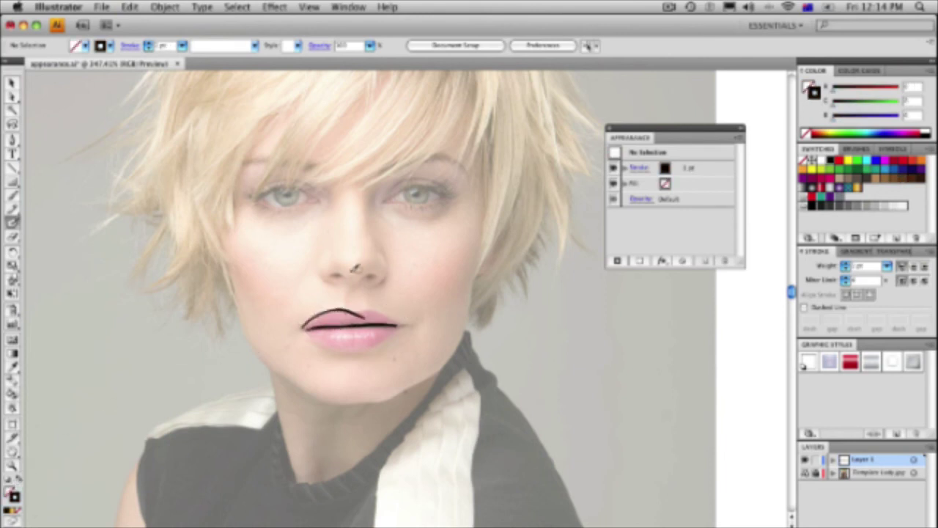
{"action": "left_click_drag", "start_coordinate": [391, 195], "coordinate": [450, 191]}
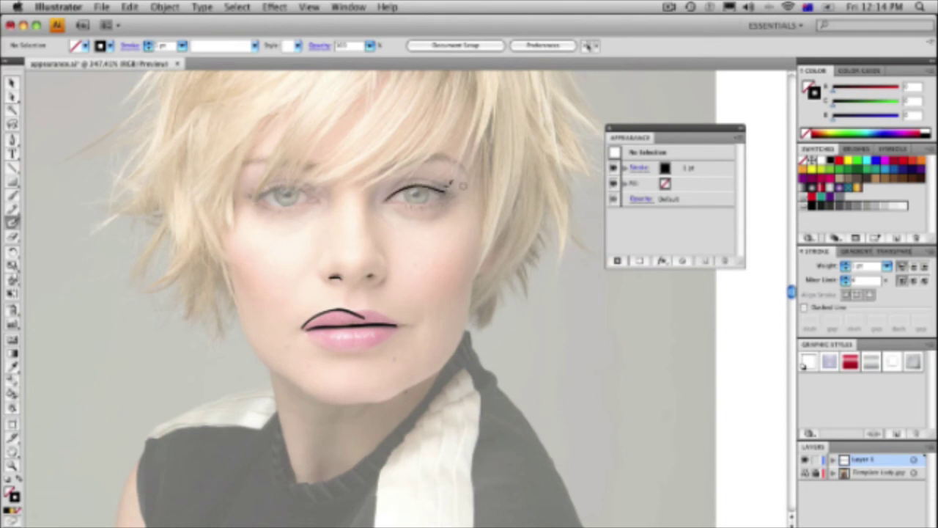
{"action": "mouse_move", "coordinate": [318, 189]}
{"action": "left_mouse_down"}
{"action": "mouse_move", "coordinate": [252, 194]}
{"action": "mouse_move", "coordinate": [299, 200]}
{"action": "left_mouse_up"}
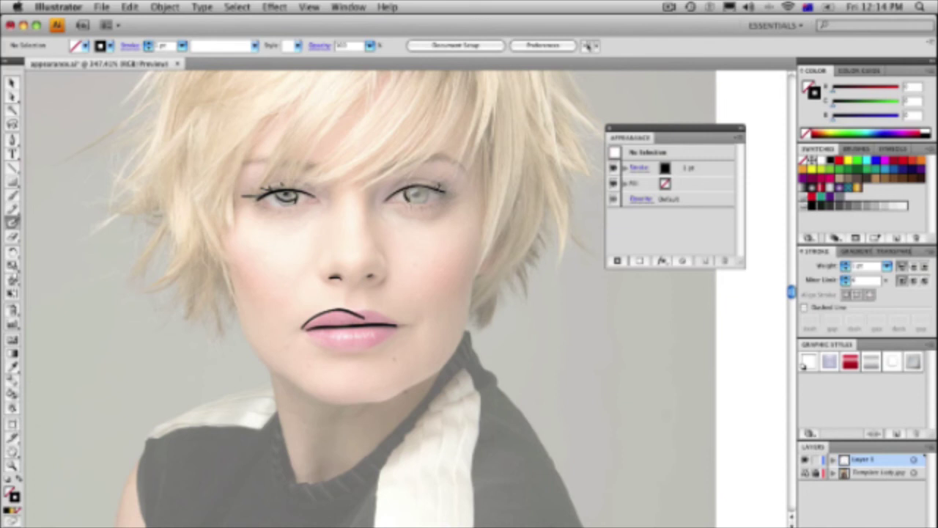
{"action": "left_click_drag", "start_coordinate": [389, 202], "coordinate": [455, 192]}
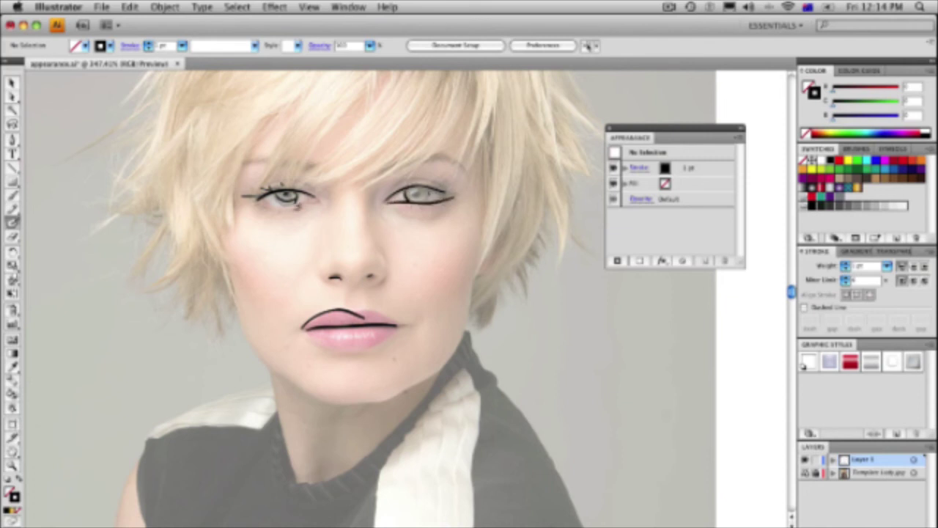
{"action": "left_click_drag", "start_coordinate": [275, 210], "coordinate": [256, 207]}
- Trace the jawline, chin and right cheek, removing a stray stroke, and draw a line down the neck
{"action": "mouse_move", "coordinate": [228, 267]}
{"action": "left_mouse_down"}
{"action": "mouse_move", "coordinate": [265, 352]}
{"action": "mouse_move", "coordinate": [332, 389]}
{"action": "mouse_move", "coordinate": [417, 379]}
{"action": "mouse_move", "coordinate": [381, 399]}
{"action": "mouse_move", "coordinate": [432, 377]}
{"action": "left_mouse_up"}
{"action": "mouse_move", "coordinate": [469, 287]}
{"action": "left_mouse_down"}
{"action": "mouse_move", "coordinate": [461, 327]}
{"action": "mouse_move", "coordinate": [424, 355]}
{"action": "left_mouse_up"}
{"action": "key", "text": "super+z"}
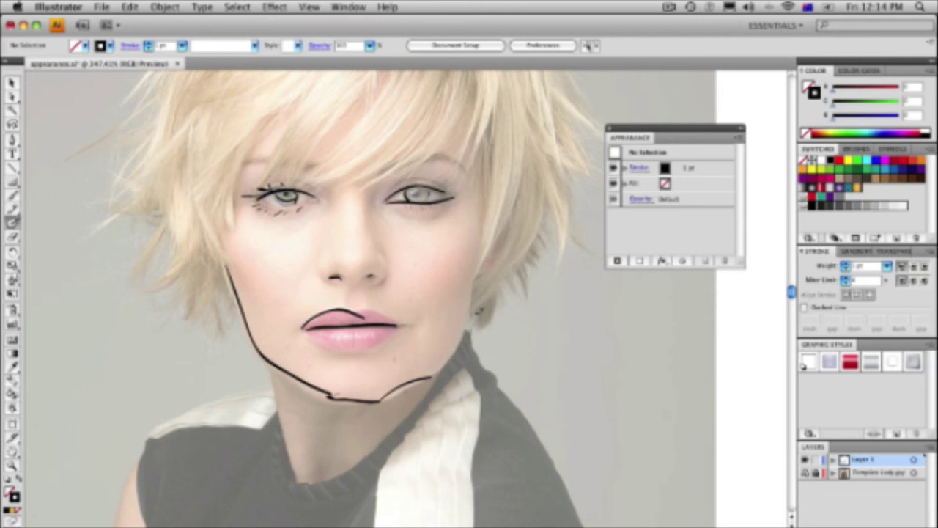
{"action": "mouse_move", "coordinate": [468, 303]}
{"action": "left_mouse_down"}
{"action": "mouse_move", "coordinate": [455, 364]}
{"action": "mouse_move", "coordinate": [375, 411]}
{"action": "left_mouse_up"}
{"action": "left_click_drag", "start_coordinate": [431, 393], "coordinate": [304, 499]}
- Trace the left side of the neck and add hair strands over the forehead and beside the left eye
{"action": "left_click_drag", "start_coordinate": [269, 373], "coordinate": [295, 480]}
{"action": "scroll", "coordinate": [348, 212], "scroll_direction": "up", "scroll_amount": 5}
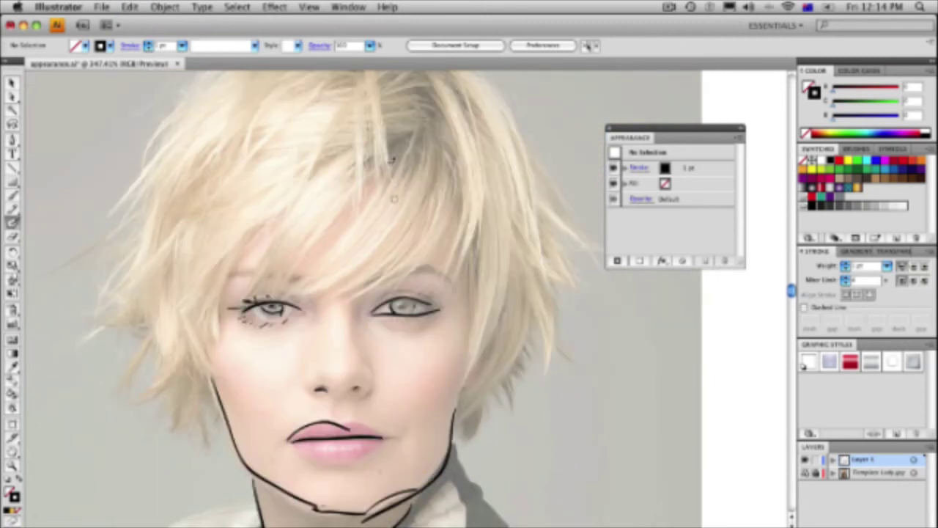
{"action": "left_click_drag", "start_coordinate": [314, 263], "coordinate": [402, 158]}
{"action": "left_click_drag", "start_coordinate": [331, 278], "coordinate": [408, 170]}
{"action": "left_click_drag", "start_coordinate": [424, 195], "coordinate": [384, 246]}
{"action": "left_click_drag", "start_coordinate": [359, 285], "coordinate": [432, 228]}
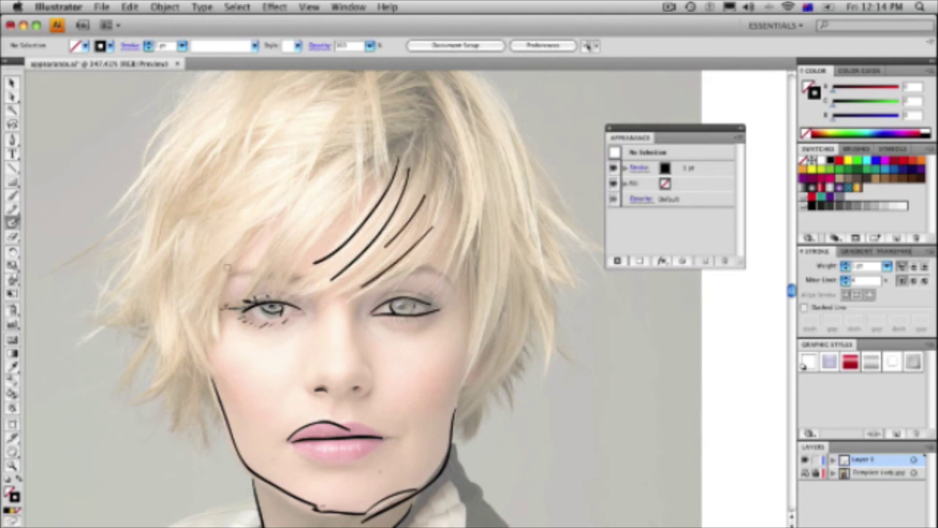
{"action": "left_click_drag", "start_coordinate": [221, 272], "coordinate": [219, 305]}
{"action": "left_click_drag", "start_coordinate": [201, 272], "coordinate": [199, 310]}
- Add strands along the left and upper-left hair edge plus two long strands over the forehead
{"action": "mouse_move", "coordinate": [195, 360]}
{"action": "left_mouse_down"}
{"action": "mouse_move", "coordinate": [209, 427]}
{"action": "mouse_move", "coordinate": [186, 412]}
{"action": "left_mouse_up"}
{"action": "left_click_drag", "start_coordinate": [176, 372], "coordinate": [167, 406]}
{"action": "left_click_drag", "start_coordinate": [171, 331], "coordinate": [150, 401]}
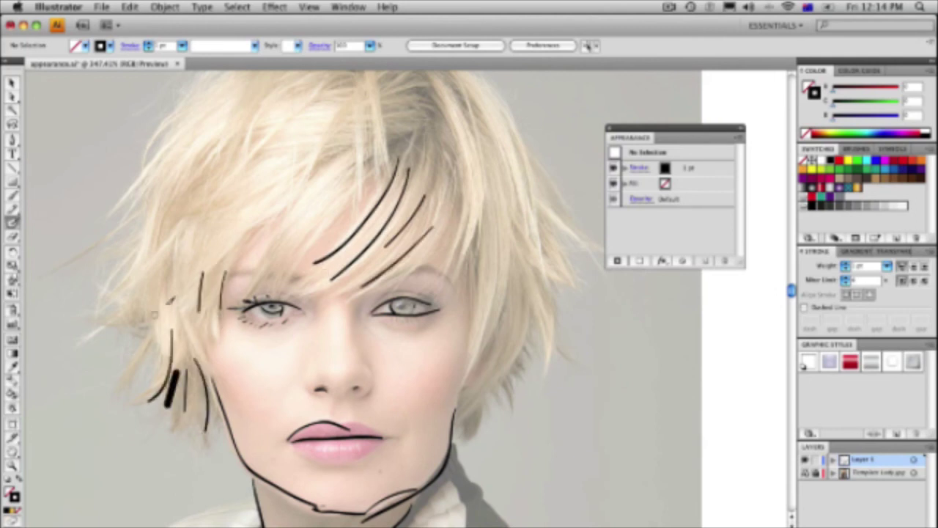
{"action": "left_click_drag", "start_coordinate": [161, 312], "coordinate": [145, 344]}
{"action": "left_click_drag", "start_coordinate": [153, 286], "coordinate": [91, 317]}
{"action": "left_click_drag", "start_coordinate": [138, 240], "coordinate": [107, 235]}
{"action": "left_click_drag", "start_coordinate": [168, 192], "coordinate": [125, 227]}
{"action": "left_click_drag", "start_coordinate": [327, 140], "coordinate": [273, 246]}
{"action": "left_click_drag", "start_coordinate": [362, 164], "coordinate": [290, 271]}
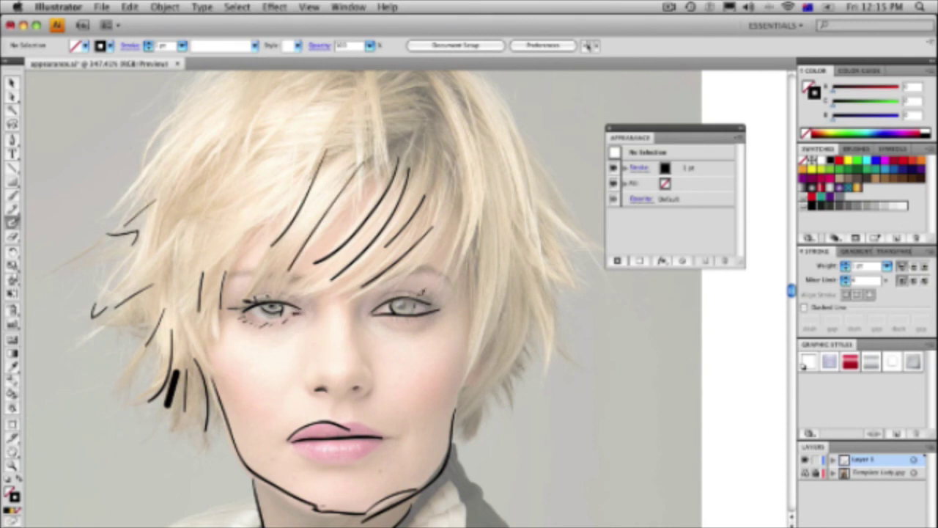
- Draw both eyebrows and several strands down the right side of the hair
{"action": "left_click_drag", "start_coordinate": [408, 271], "coordinate": [447, 277]}
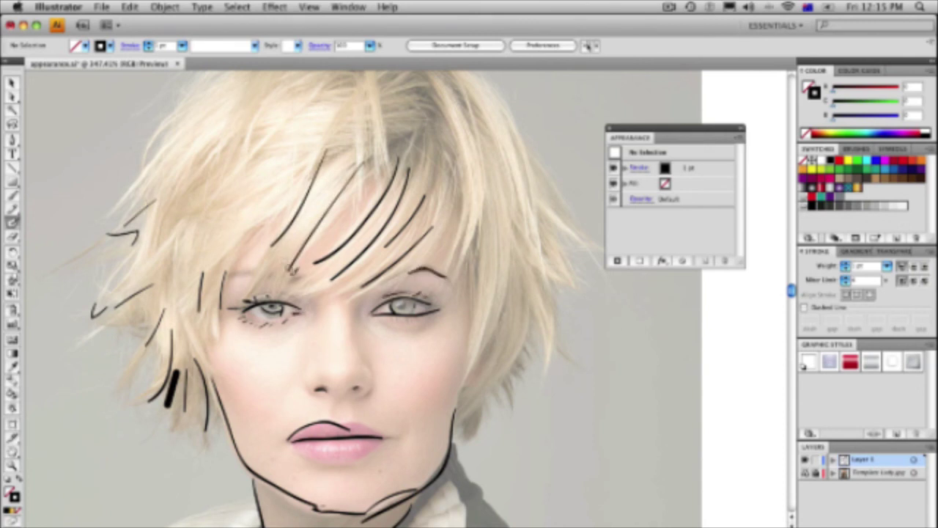
{"action": "left_click_drag", "start_coordinate": [289, 273], "coordinate": [228, 277]}
{"action": "left_click_drag", "start_coordinate": [482, 335], "coordinate": [489, 136]}
{"action": "mouse_move", "coordinate": [526, 214]}
{"action": "left_mouse_down"}
{"action": "mouse_move", "coordinate": [521, 359]}
{"action": "mouse_move", "coordinate": [511, 381]}
{"action": "left_mouse_up"}
{"action": "left_click_drag", "start_coordinate": [507, 376], "coordinate": [487, 414]}
{"action": "mouse_move", "coordinate": [535, 286]}
{"action": "left_mouse_down"}
{"action": "mouse_move", "coordinate": [543, 380]}
{"action": "mouse_move", "coordinate": [549, 257]}
{"action": "left_mouse_up"}
- Draw an arc over the top of the hair and strands across the upper-left, centre and right hair
{"action": "scroll", "coordinate": [354, 228], "scroll_direction": "up", "scroll_amount": 5}
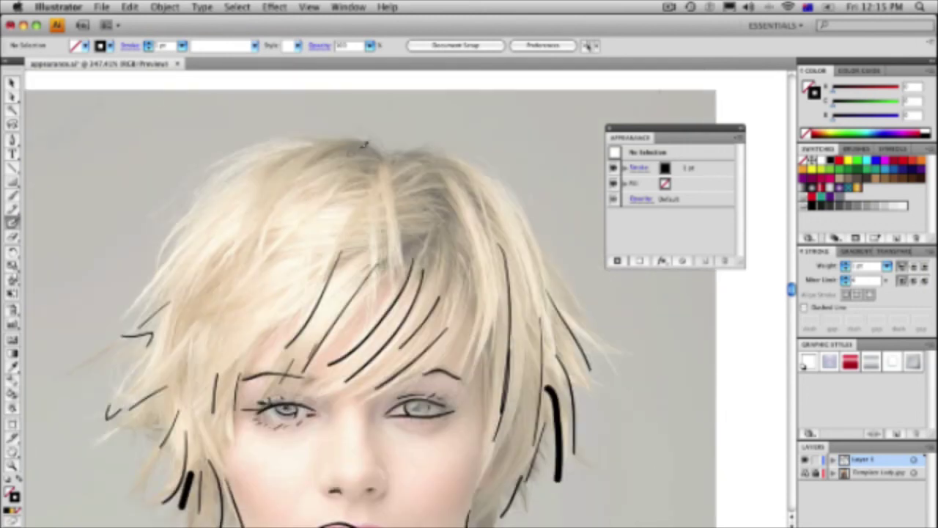
{"action": "mouse_move", "coordinate": [366, 143]}
{"action": "left_mouse_down"}
{"action": "mouse_move", "coordinate": [261, 244]}
{"action": "mouse_move", "coordinate": [211, 196]}
{"action": "left_mouse_up"}
{"action": "left_click_drag", "start_coordinate": [267, 182], "coordinate": [175, 252]}
{"action": "left_click_drag", "start_coordinate": [247, 224], "coordinate": [184, 326]}
{"action": "left_click_drag", "start_coordinate": [368, 178], "coordinate": [381, 275]}
{"action": "mouse_move", "coordinate": [390, 156]}
{"action": "left_mouse_down"}
{"action": "mouse_move", "coordinate": [395, 253]}
{"action": "mouse_move", "coordinate": [447, 156]}
{"action": "mouse_move", "coordinate": [447, 261]}
{"action": "left_mouse_up"}
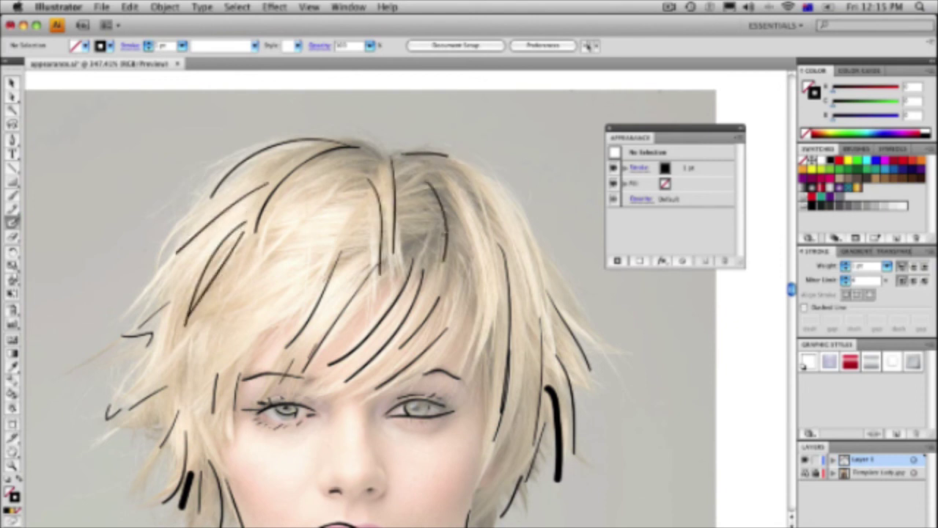
{"action": "left_click_drag", "start_coordinate": [445, 179], "coordinate": [477, 258]}
{"action": "left_click_drag", "start_coordinate": [473, 174], "coordinate": [513, 233]}
{"action": "left_click_drag", "start_coordinate": [513, 188], "coordinate": [548, 307]}
{"action": "left_click_drag", "start_coordinate": [495, 236], "coordinate": [465, 365]}
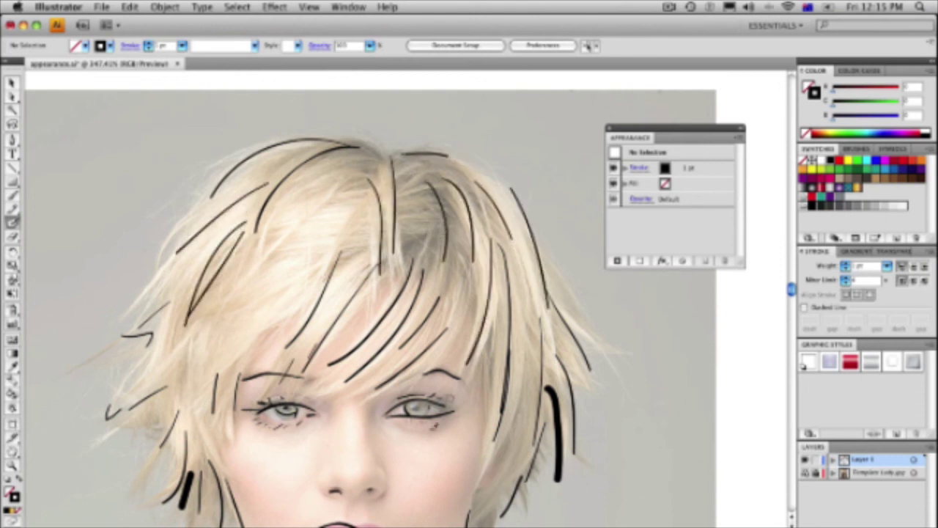
- Add strands on the left-centre and left side of the hair and trace the right side of the nose
{"action": "scroll", "coordinate": [397, 312], "scroll_direction": "down", "scroll_amount": 5}
{"action": "scroll", "coordinate": [397, 312], "scroll_direction": "left", "scroll_amount": 2}
{"action": "left_click_drag", "start_coordinate": [341, 211], "coordinate": [257, 256]}
{"action": "mouse_move", "coordinate": [359, 169]}
{"action": "left_mouse_down"}
{"action": "mouse_move", "coordinate": [294, 219]}
{"action": "mouse_move", "coordinate": [221, 333]}
{"action": "left_mouse_up"}
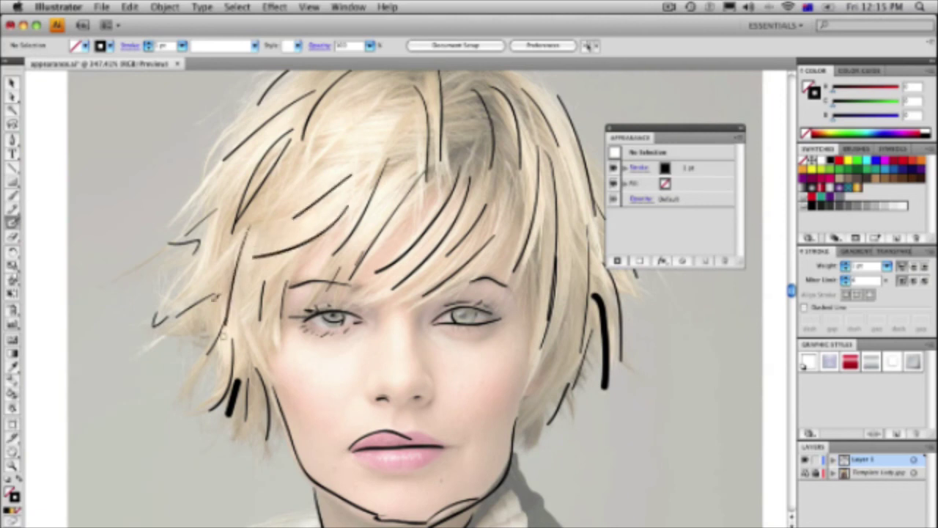
{"action": "left_click_drag", "start_coordinate": [240, 230], "coordinate": [176, 302]}
{"action": "scroll", "coordinate": [404, 357], "scroll_direction": "down", "scroll_amount": 4}
{"action": "scroll", "coordinate": [404, 357], "scroll_direction": "right", "scroll_amount": 1}
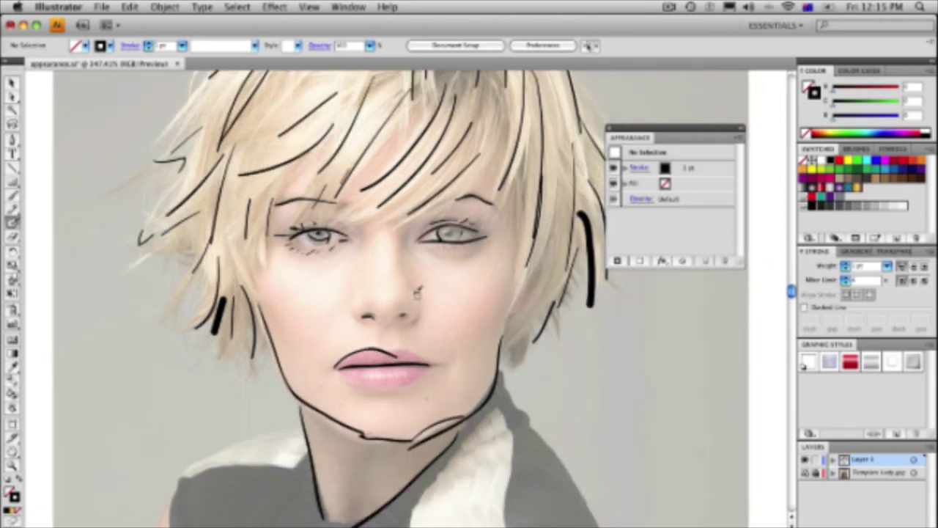
{"action": "left_click_drag", "start_coordinate": [417, 290], "coordinate": [419, 317]}
- Trace the neck to the shoulder, the white scarf's edges, and the top of the left shoulder
{"action": "scroll", "coordinate": [404, 405], "scroll_direction": "down", "scroll_amount": 2}
{"action": "scroll", "coordinate": [405, 405], "scroll_direction": "left", "scroll_amount": 1}
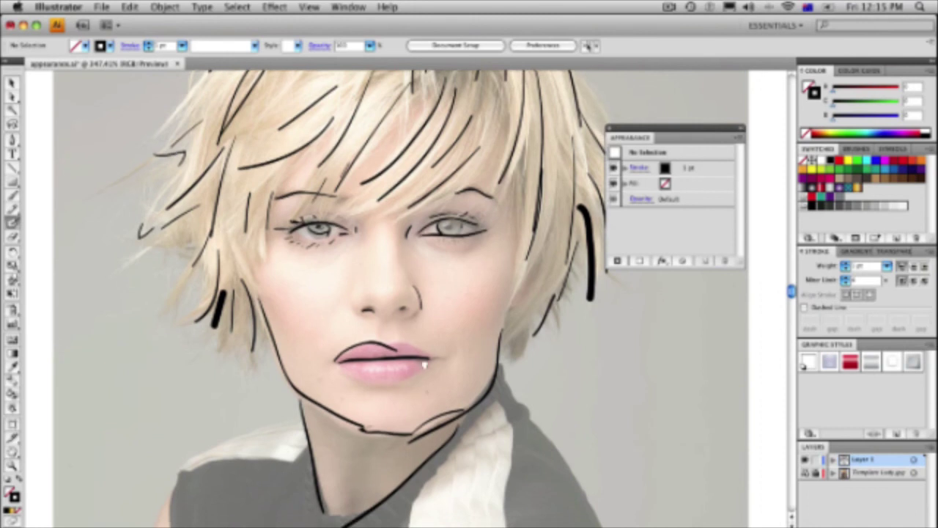
{"action": "mouse_move", "coordinate": [506, 322]}
{"action": "left_mouse_down"}
{"action": "mouse_move", "coordinate": [546, 385]}
{"action": "mouse_move", "coordinate": [560, 436]}
{"action": "left_mouse_up"}
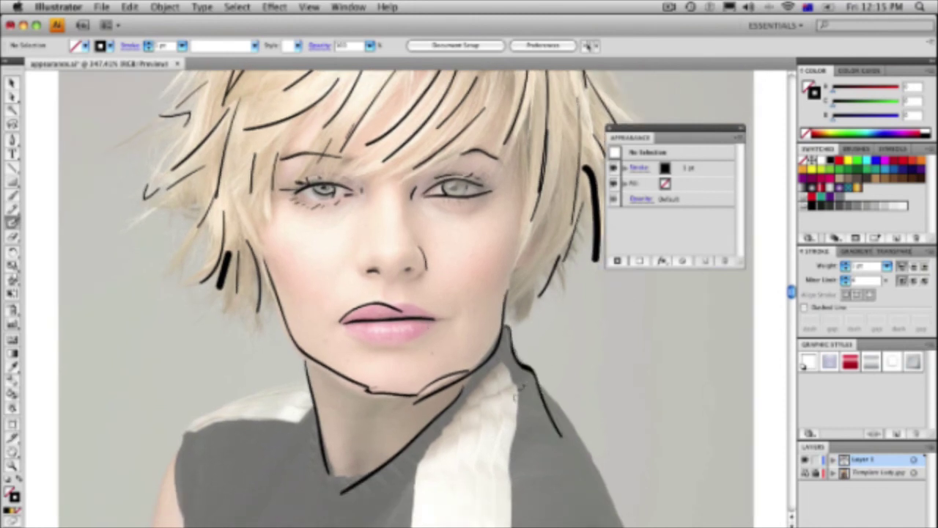
{"action": "mouse_move", "coordinate": [505, 365]}
{"action": "left_mouse_down"}
{"action": "mouse_move", "coordinate": [522, 414]}
{"action": "mouse_move", "coordinate": [502, 499]}
{"action": "left_mouse_up"}
{"action": "left_click_drag", "start_coordinate": [468, 395], "coordinate": [407, 526]}
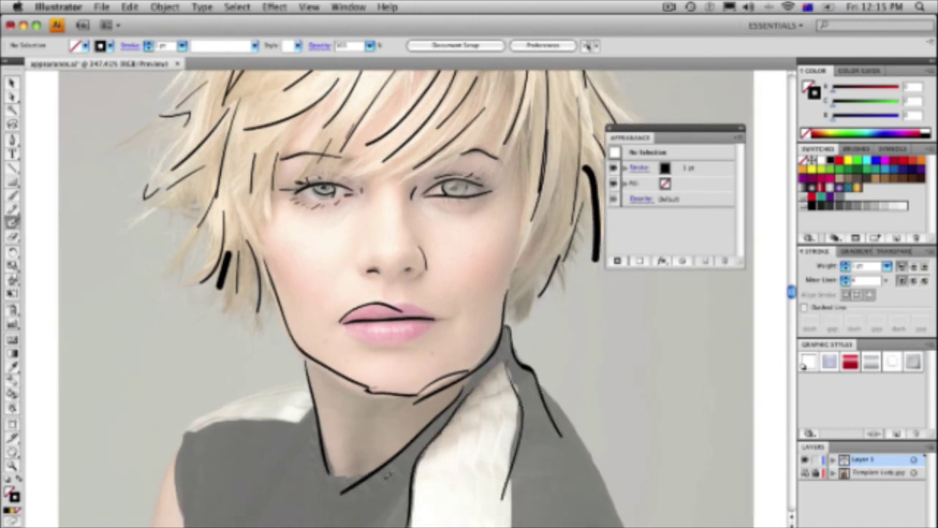
{"action": "left_click_drag", "start_coordinate": [306, 411], "coordinate": [216, 427]}
{"action": "mouse_move", "coordinate": [300, 381]}
{"action": "left_mouse_down"}
{"action": "mouse_move", "coordinate": [165, 471]}
{"action": "mouse_move", "coordinate": [188, 518]}
{"action": "left_mouse_up"}
- Check the Opacity and Stroke drop-downs without changes and add two more left hair strands
{"action": "left_click", "coordinate": [321, 47]}
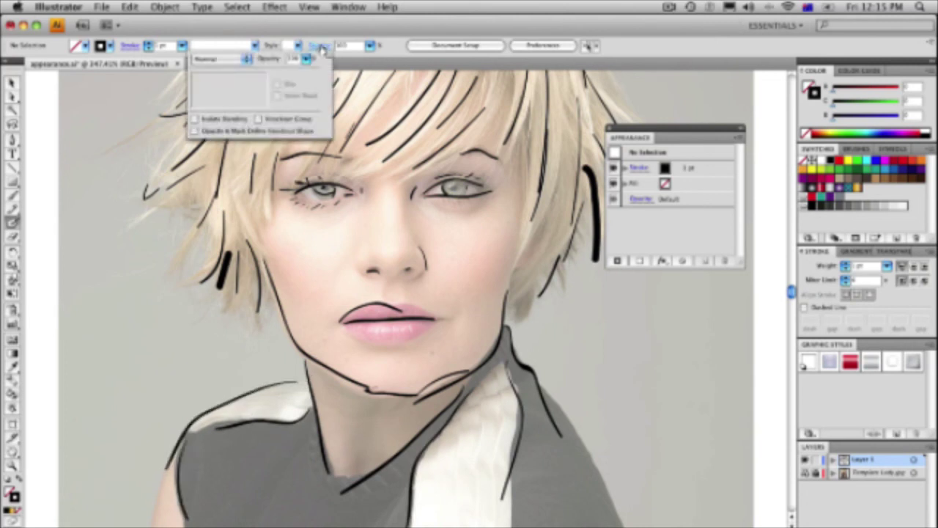
{"action": "left_click", "coordinate": [324, 48]}
{"action": "left_click", "coordinate": [129, 49]}
{"action": "left_click", "coordinate": [130, 48]}
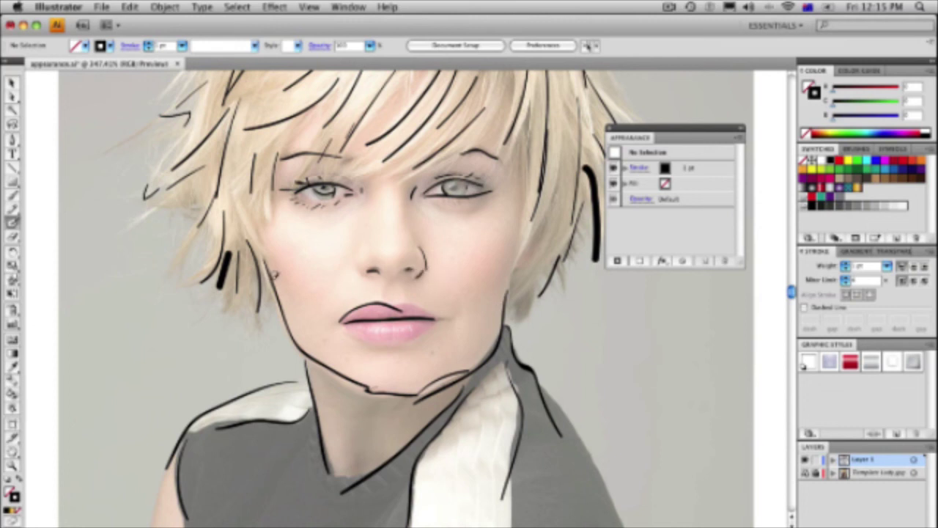
{"action": "left_click_drag", "start_coordinate": [248, 275], "coordinate": [262, 322]}
{"action": "left_click_drag", "start_coordinate": [205, 195], "coordinate": [151, 208]}
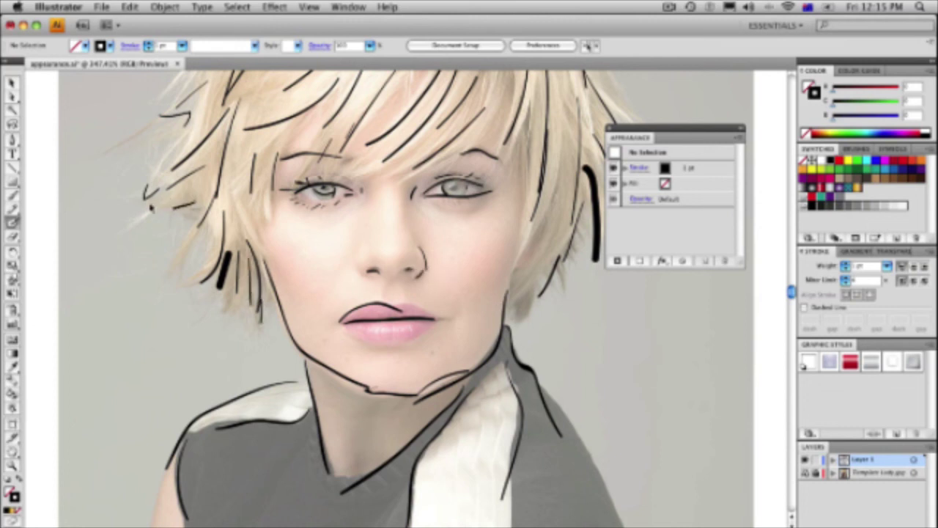
{"action": "key", "text": "super+0"}
- Outline the shoulder top and right torso edge, hide the Lady.jpg template, and zoom in on the sketch
{"action": "left_click_drag", "start_coordinate": [412, 342], "coordinate": [452, 349]}
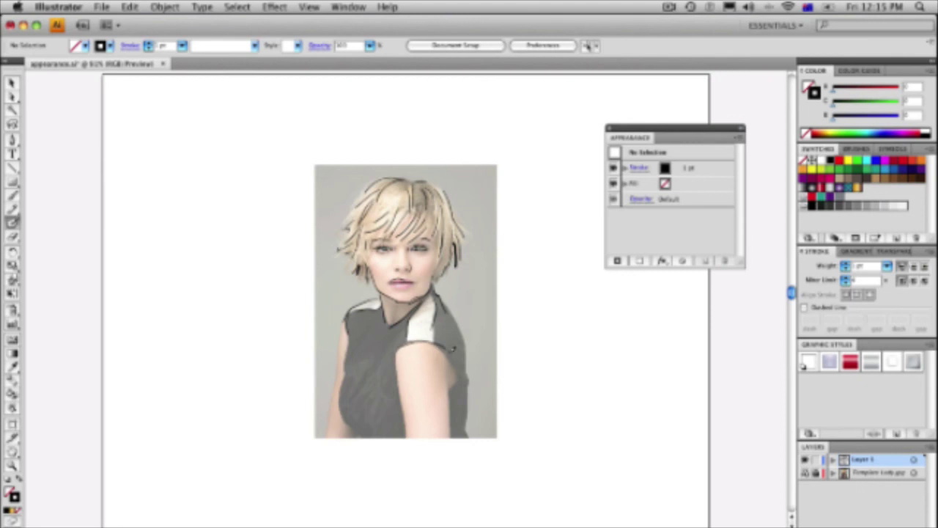
{"action": "left_click_drag", "start_coordinate": [453, 300], "coordinate": [466, 396]}
{"action": "left_click", "coordinate": [804, 473]}
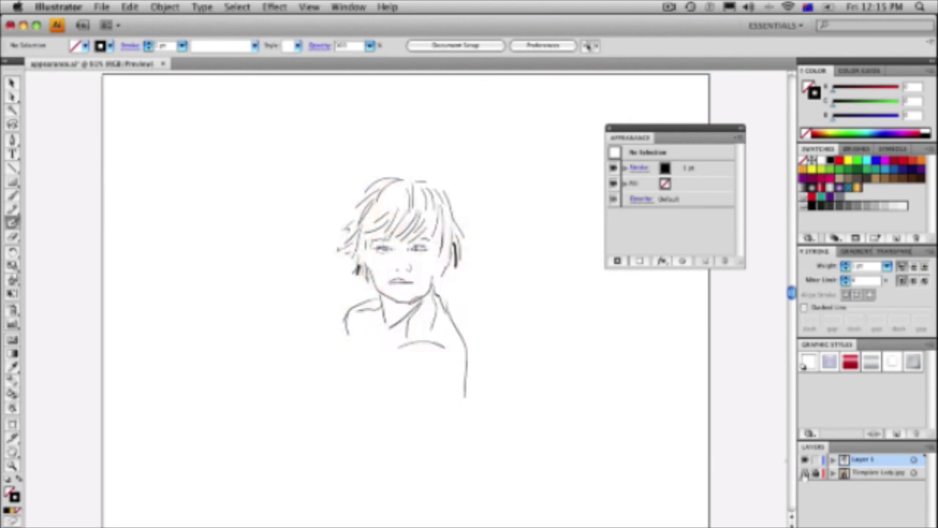
{"action": "left_click", "coordinate": [804, 473]}
{"action": "left_click", "coordinate": [804, 473]}
{"action": "left_click", "coordinate": [804, 473]}
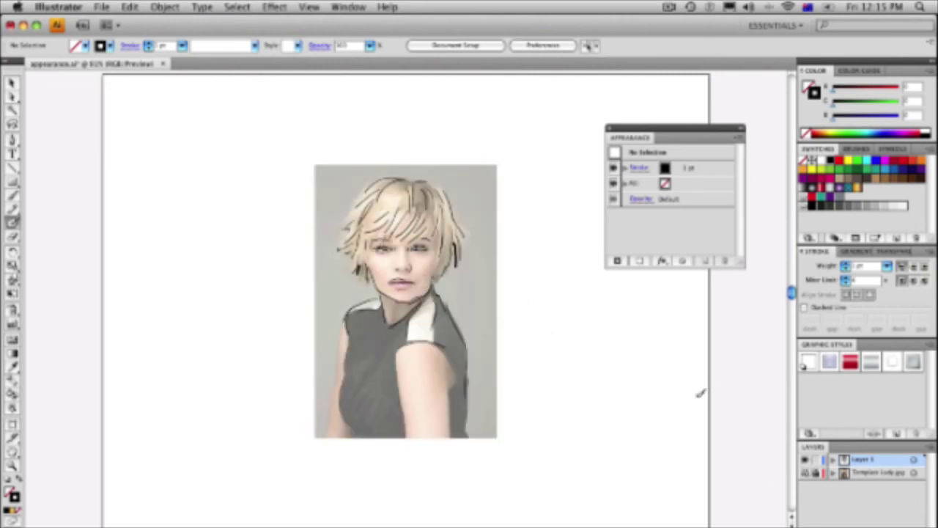
{"action": "left_click", "coordinate": [804, 473]}
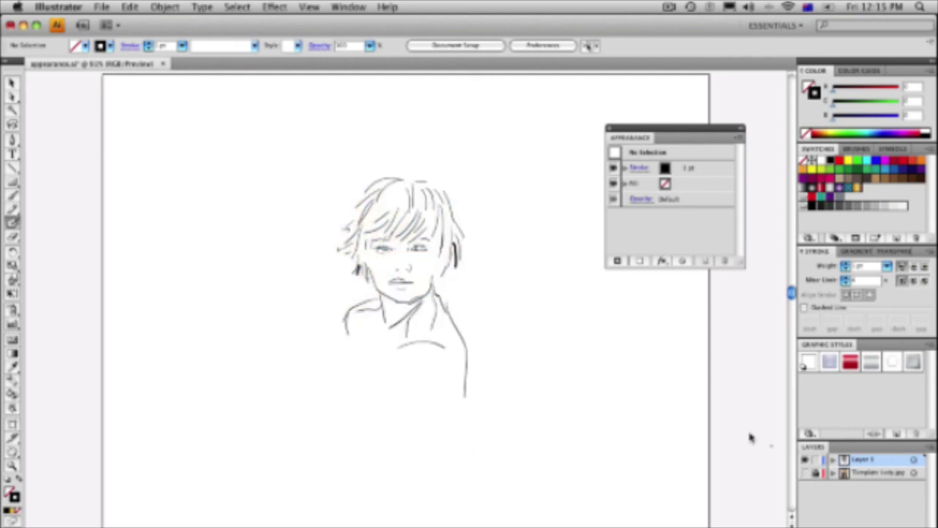
{"action": "left_click_drag", "start_coordinate": [312, 171], "coordinate": [597, 465]}
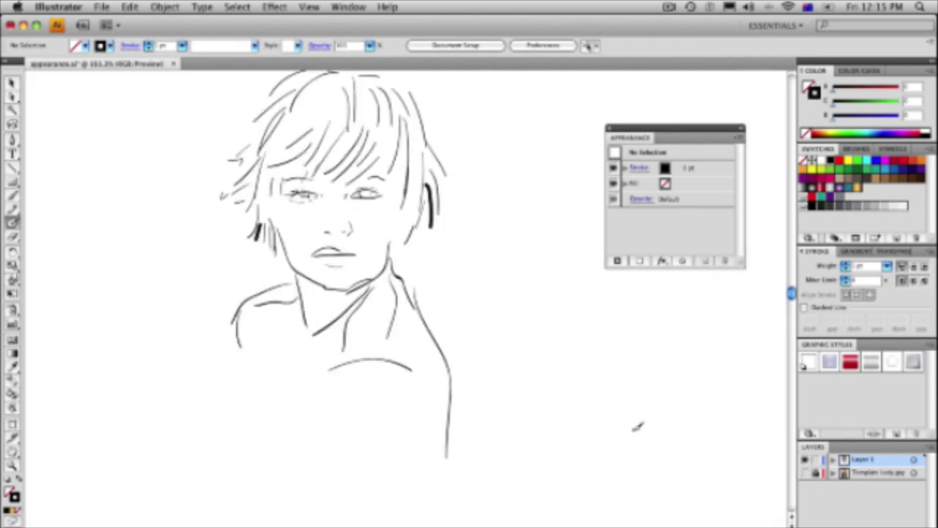